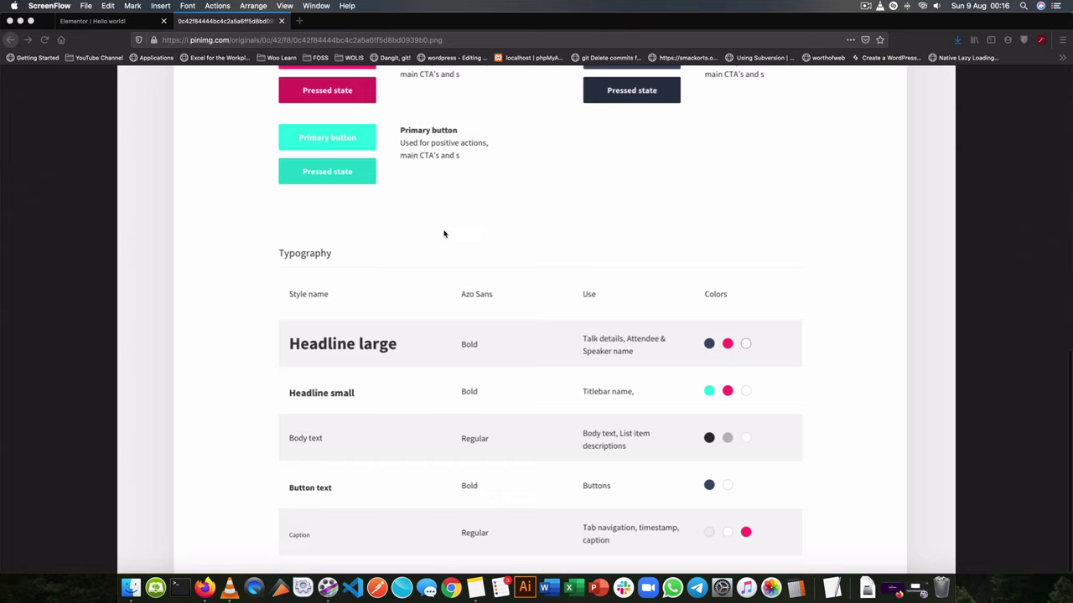
From the Elementor menu, open Site Settings > Global Colors to list Primary, Secondary, Text, Accent and saved colours.
{"action": "scroll", "coordinate": [444, 233], "scroll_direction": "up", "scroll_amount": 10}
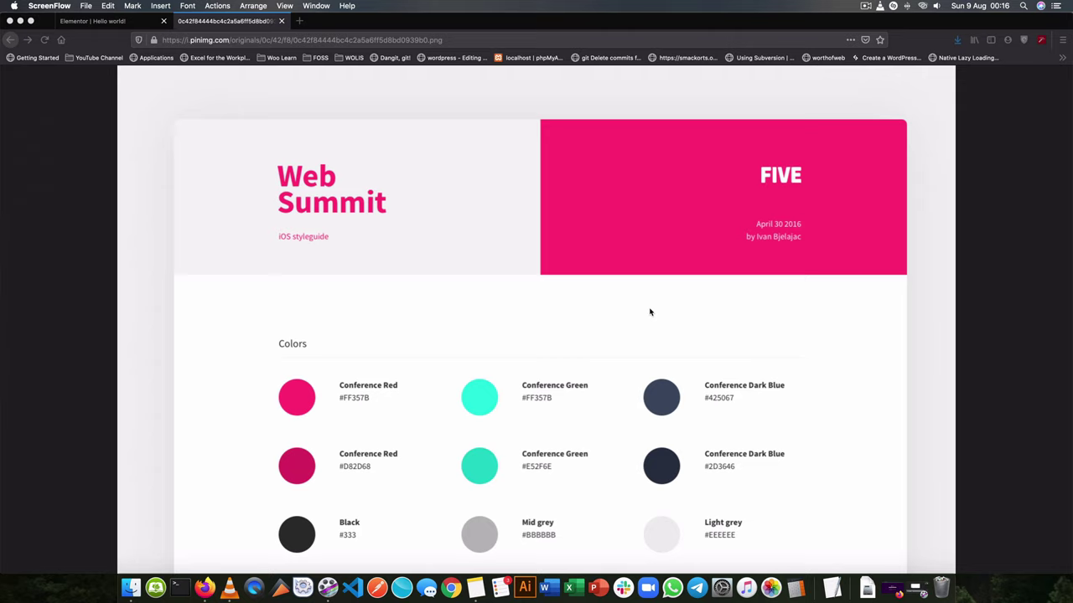
{"action": "scroll", "coordinate": [650, 312], "scroll_direction": "down", "scroll_amount": 4}
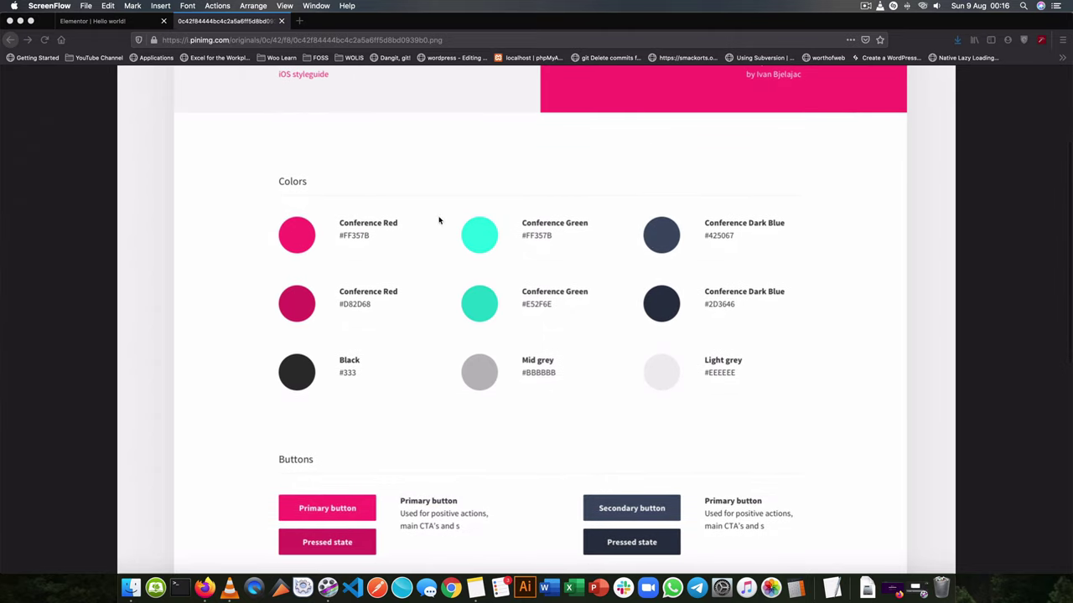
{"action": "scroll", "coordinate": [534, 310], "scroll_direction": "down", "scroll_amount": 4}
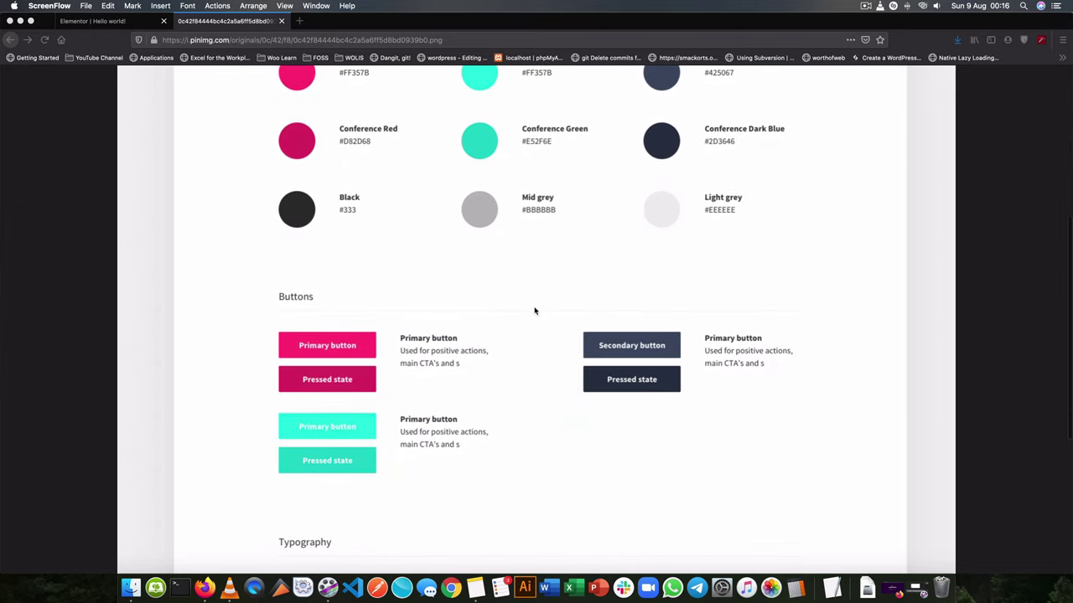
{"action": "scroll", "coordinate": [535, 311], "scroll_direction": "down", "scroll_amount": 7}
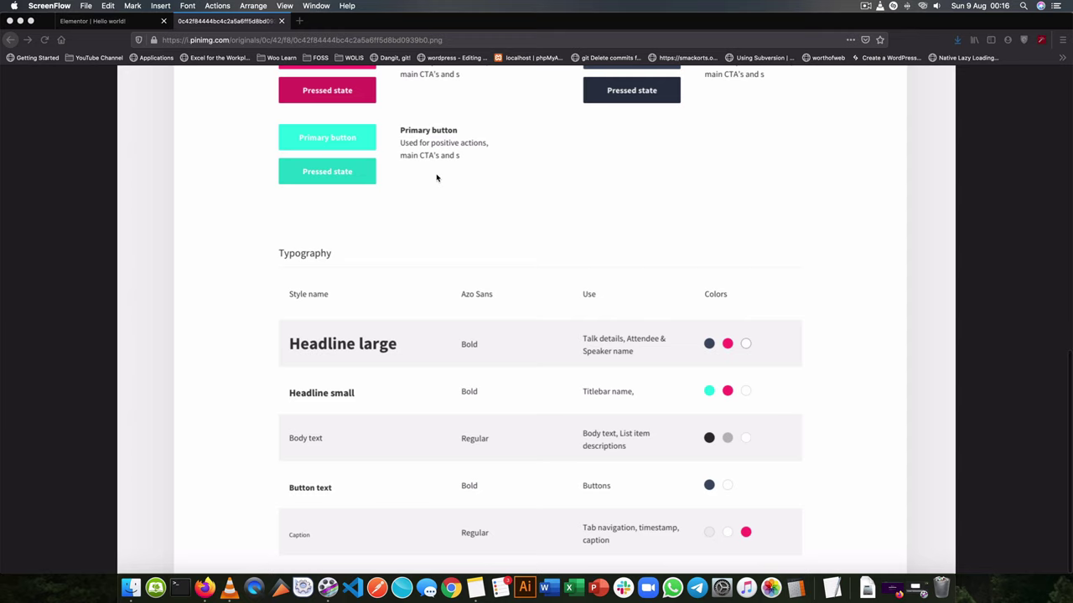
{"action": "scroll", "coordinate": [349, 176], "scroll_direction": "up", "scroll_amount": 5}
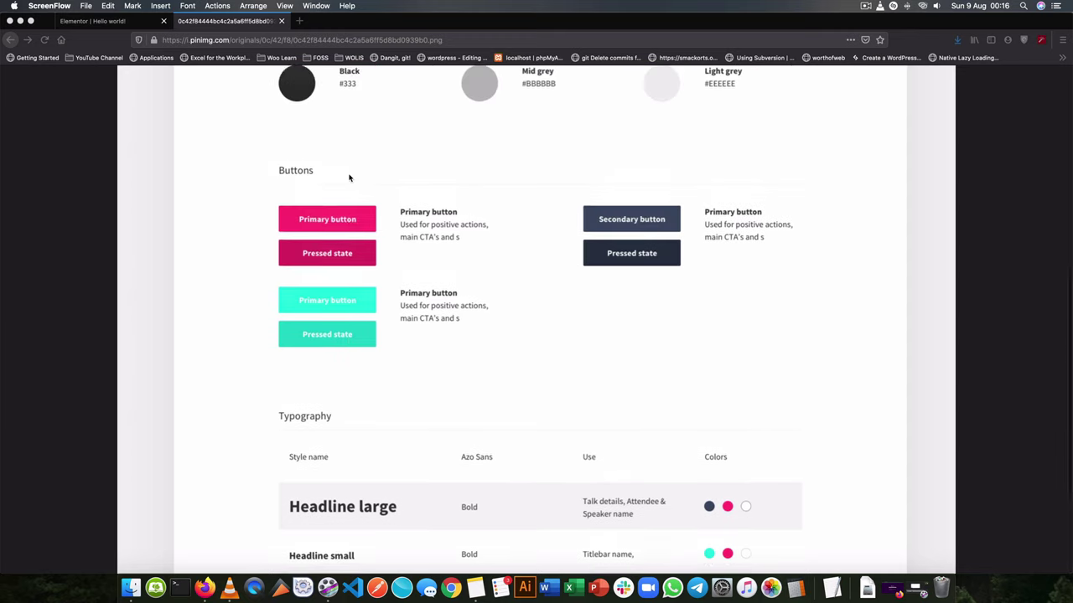
{"action": "scroll", "coordinate": [349, 177], "scroll_direction": "up", "scroll_amount": 1}
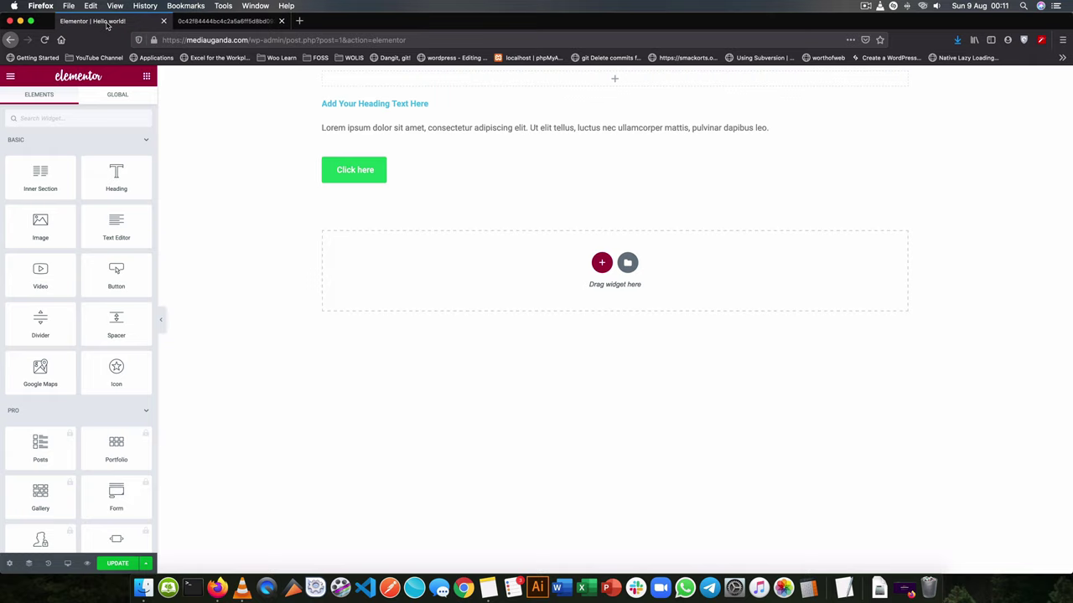
{"action": "left_click", "coordinate": [9, 77]}
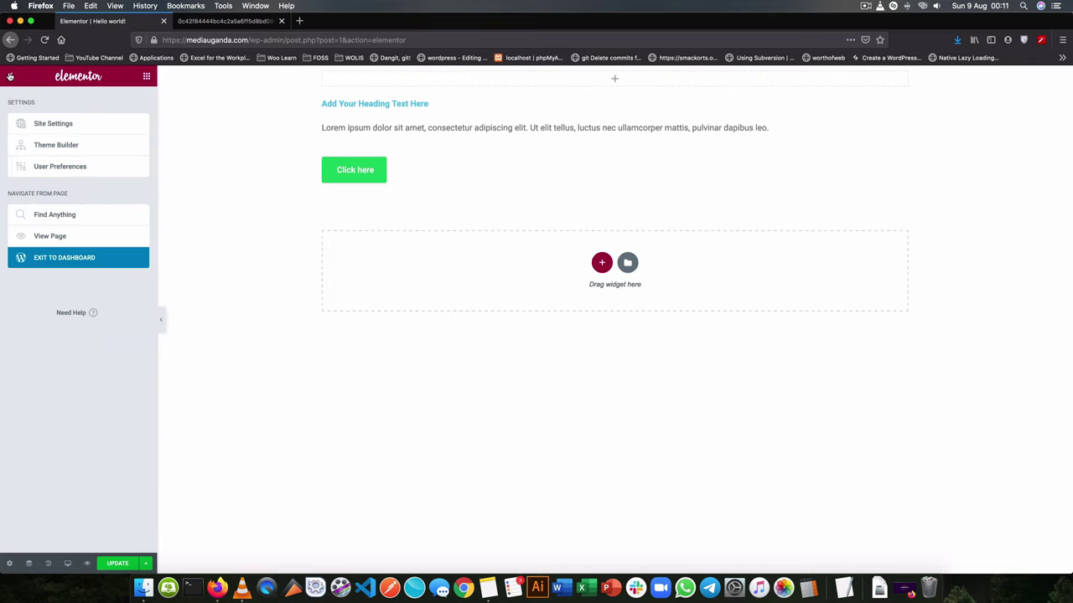
{"action": "left_click", "coordinate": [63, 125]}
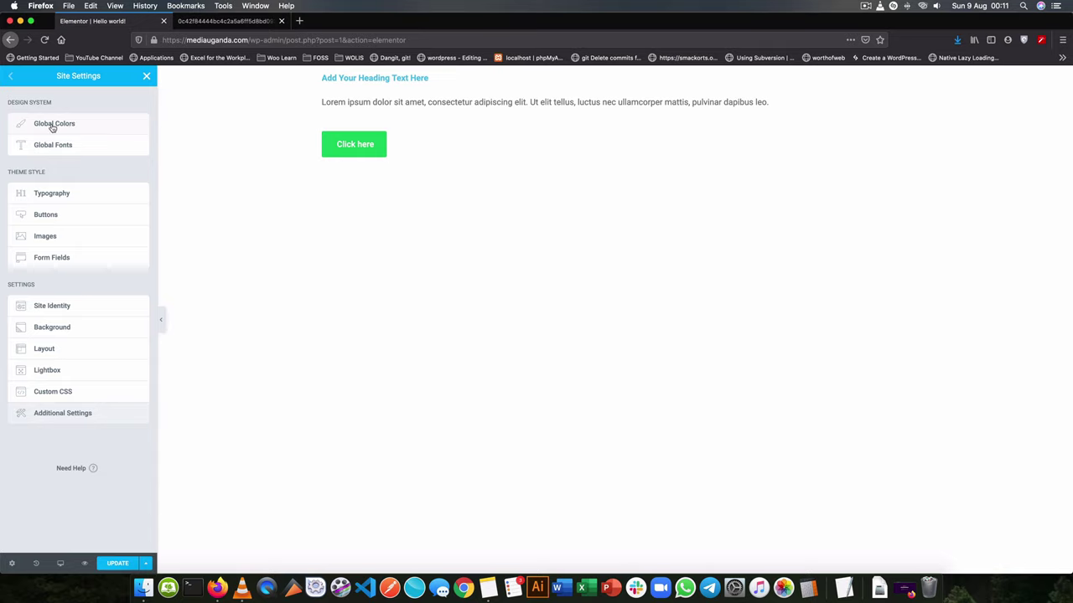
{"action": "left_click", "coordinate": [49, 123]}
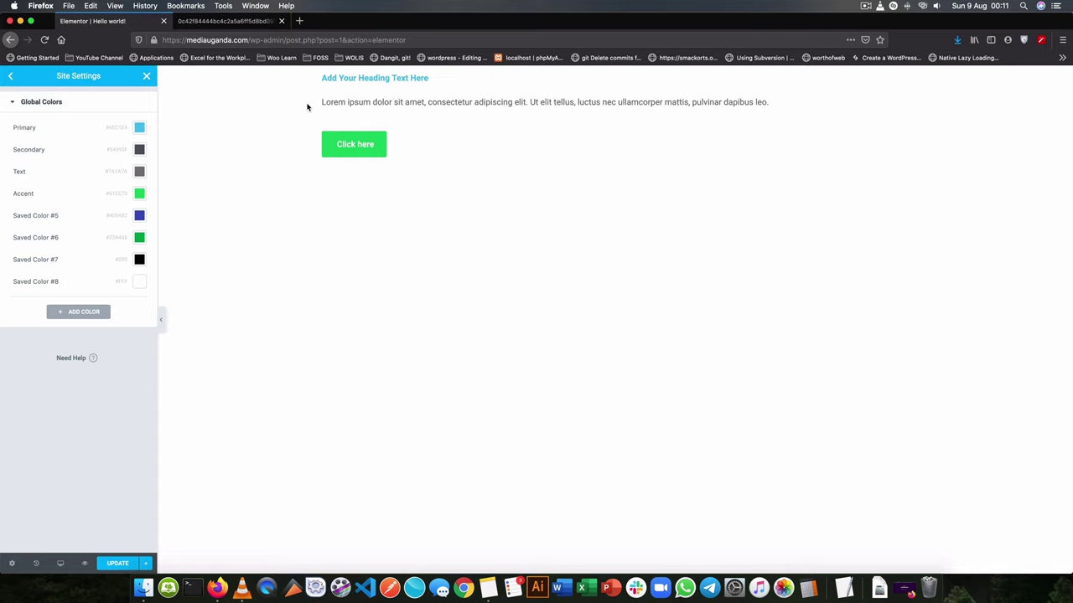
Relabel the Primary, Secondary and Text global colours as 'Headerline', 'Body text' and 'buttons'.
{"action": "left_click", "coordinate": [33, 127]}
{"action": "left_click_drag", "start_coordinate": [39, 127], "coordinate": [8, 128]}
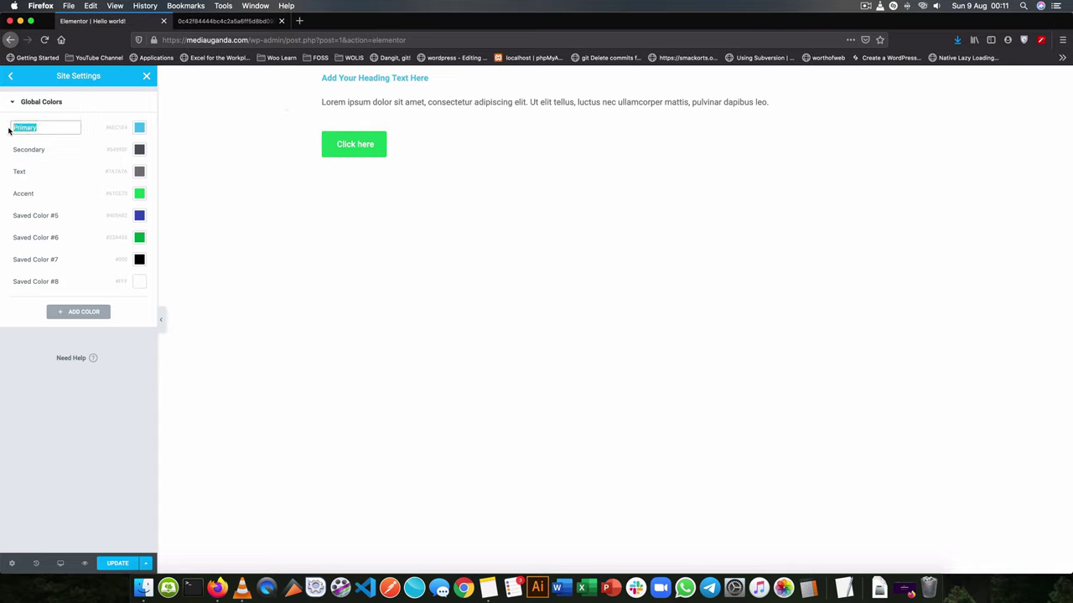
{"action": "type", "text": "Headerline"}
{"action": "left_click", "coordinate": [33, 150]}
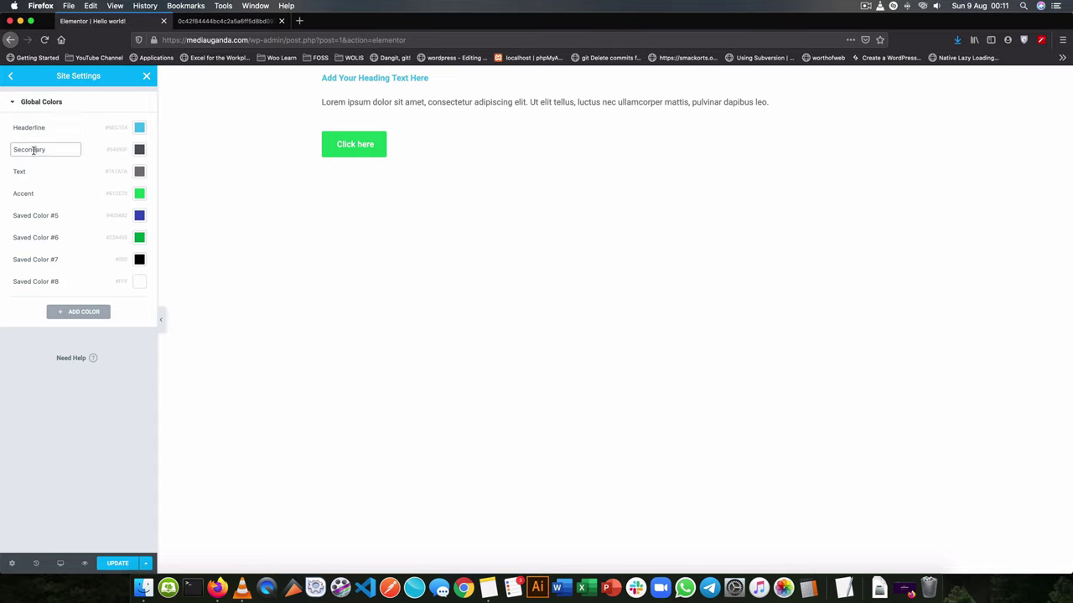
{"action": "double_click", "coordinate": [33, 150]}
{"action": "type", "text": "Body text"}
{"action": "left_click", "coordinate": [20, 171]}
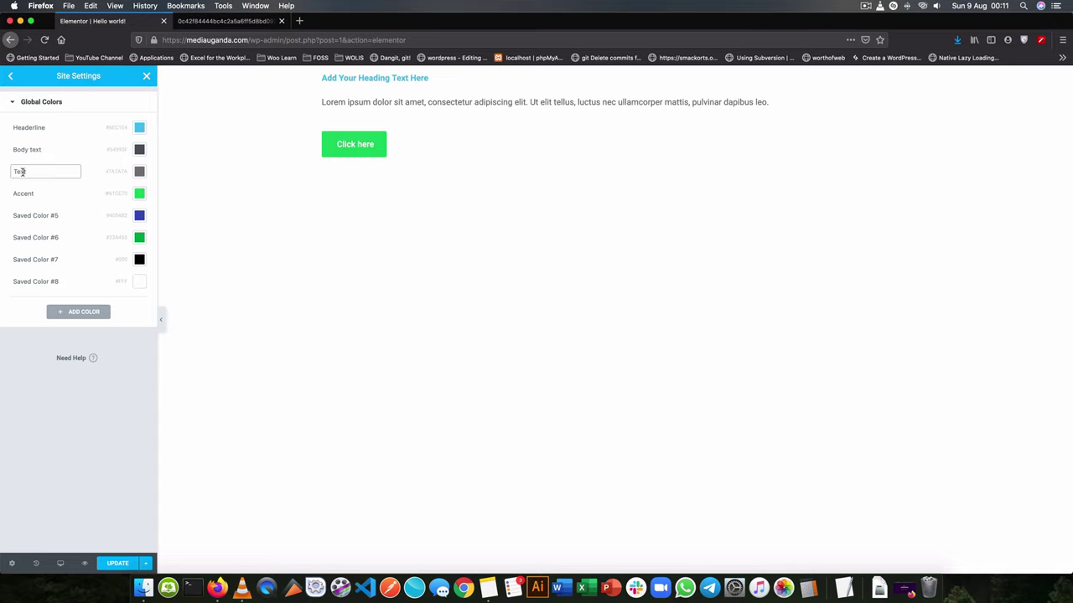
{"action": "double_click", "coordinate": [22, 171]}
{"action": "type", "text": "buttons"}
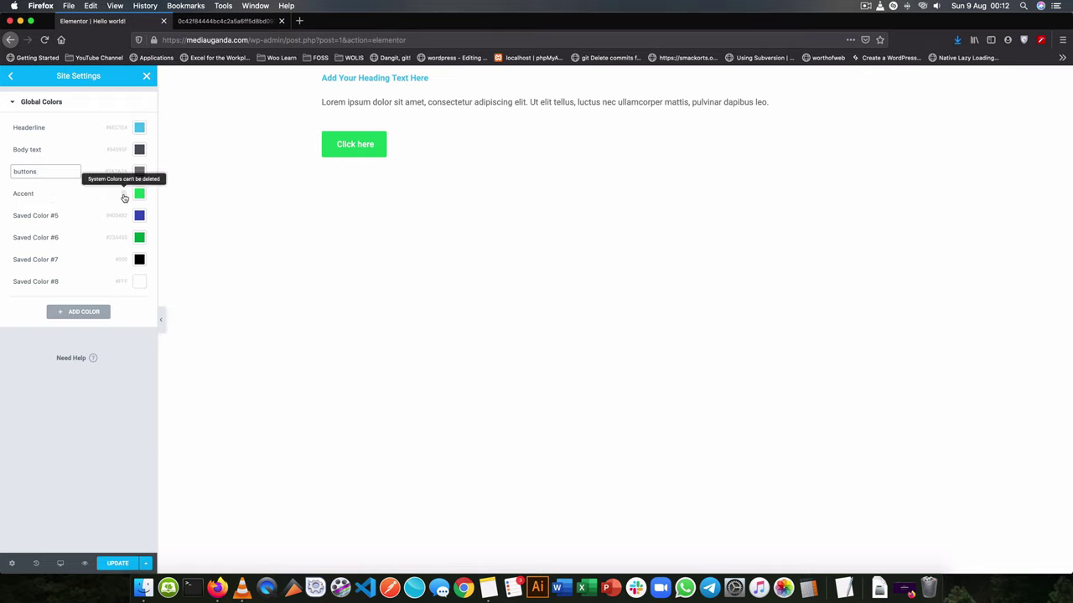
Delete the remaining saved custom colours (#5, #7, #8), confirming each deletion.
{"action": "left_click", "coordinate": [124, 197]}
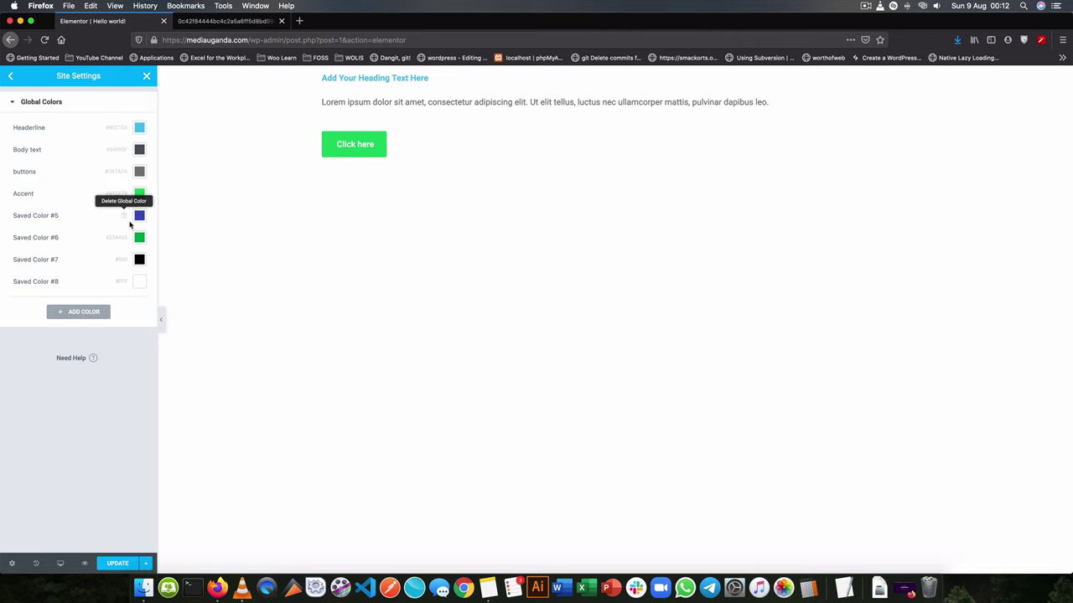
{"action": "left_click", "coordinate": [126, 219]}
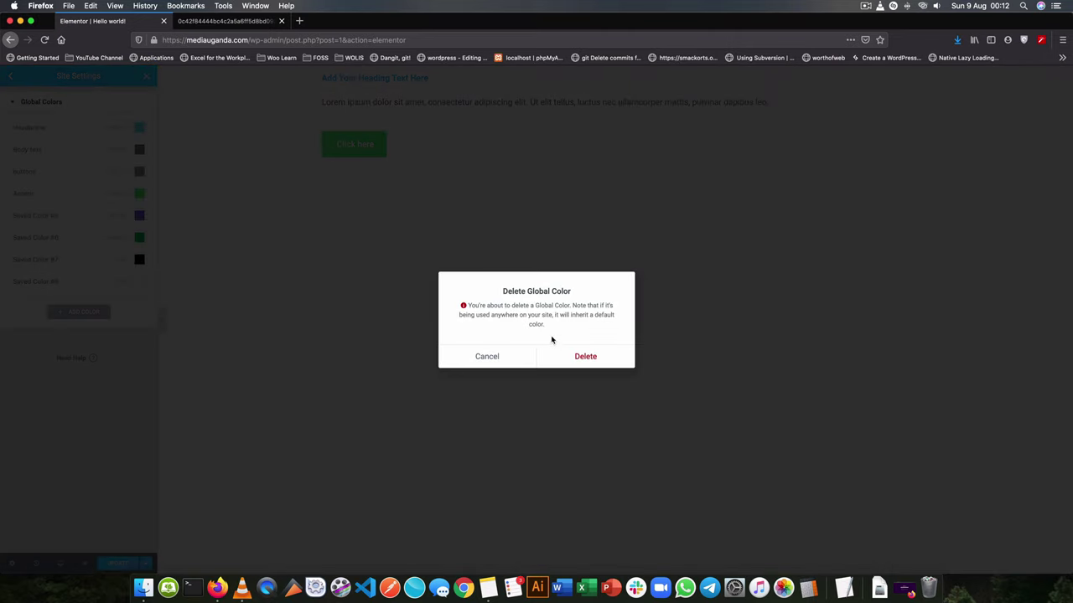
{"action": "left_click", "coordinate": [583, 356]}
{"action": "left_click", "coordinate": [125, 242]}
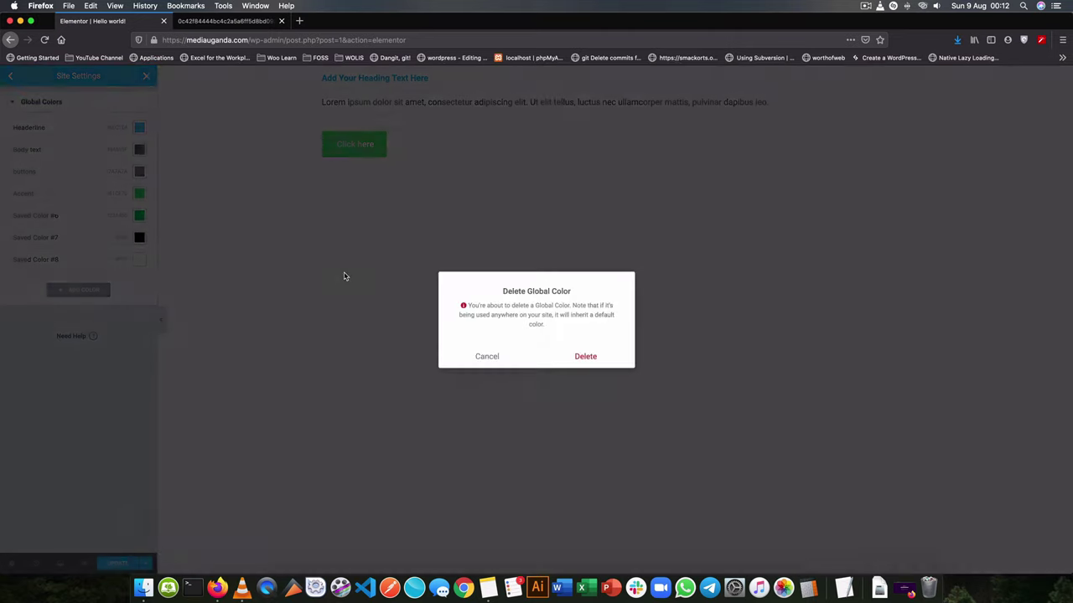
{"action": "left_click", "coordinate": [592, 353]}
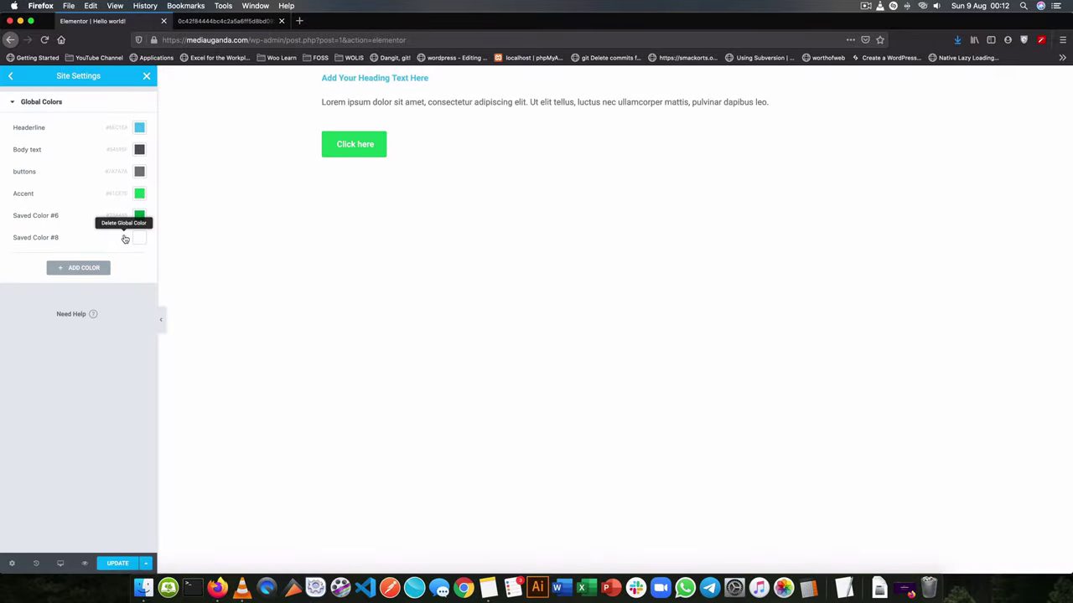
{"action": "left_click", "coordinate": [125, 237]}
{"action": "left_click", "coordinate": [584, 357]}
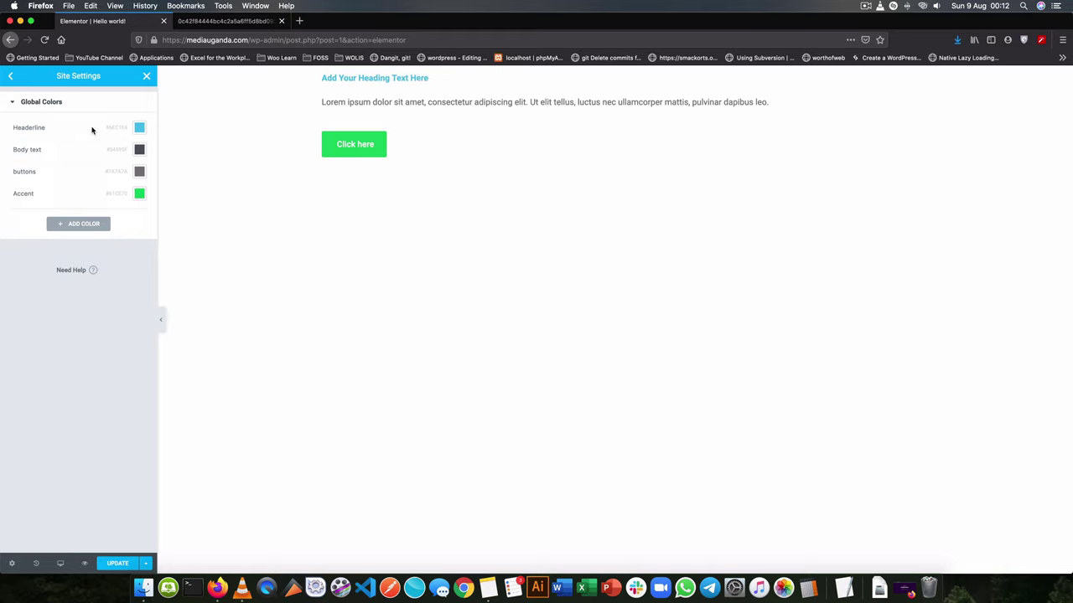
Shift the Headerline colour to pink, check the page heading, and save the site settings.
{"action": "left_click", "coordinate": [140, 129]}
{"action": "left_click_drag", "start_coordinate": [124, 262], "coordinate": [133, 262]}
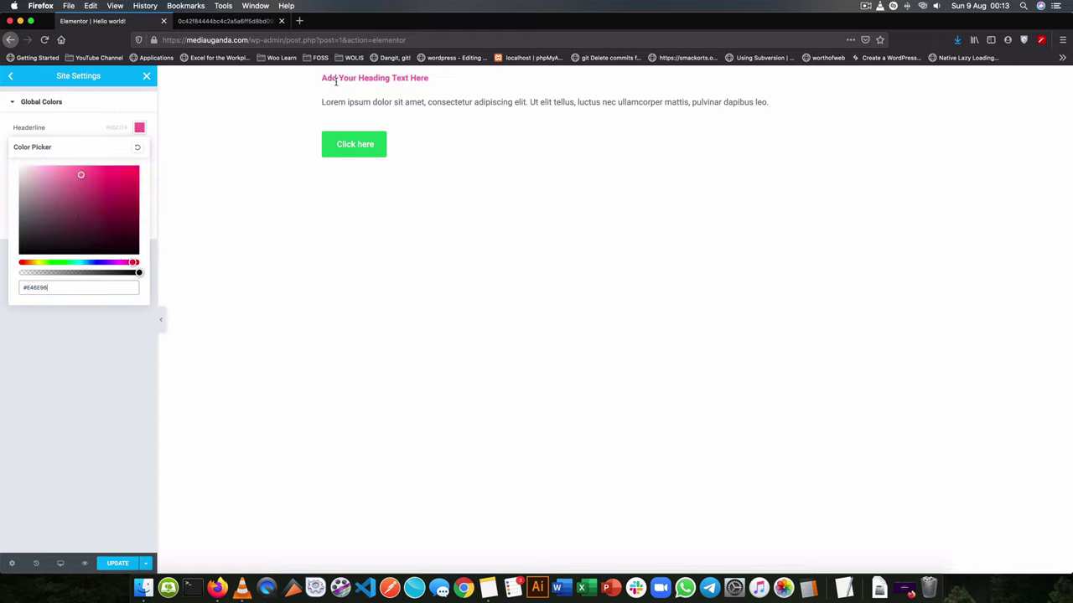
{"action": "left_click_drag", "start_coordinate": [316, 82], "coordinate": [469, 86]}
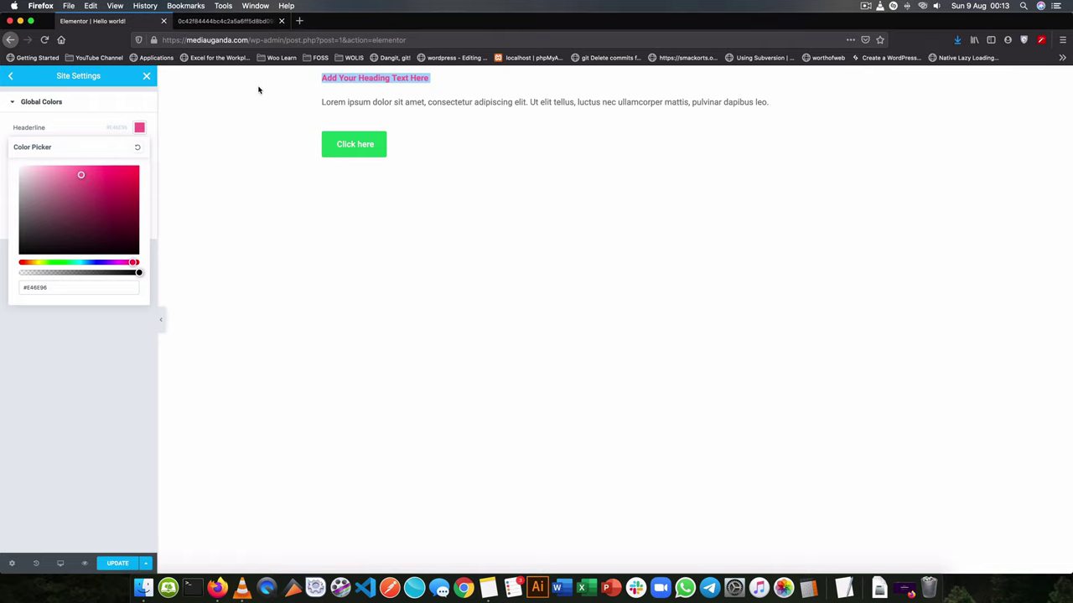
{"action": "left_click", "coordinate": [474, 90]}
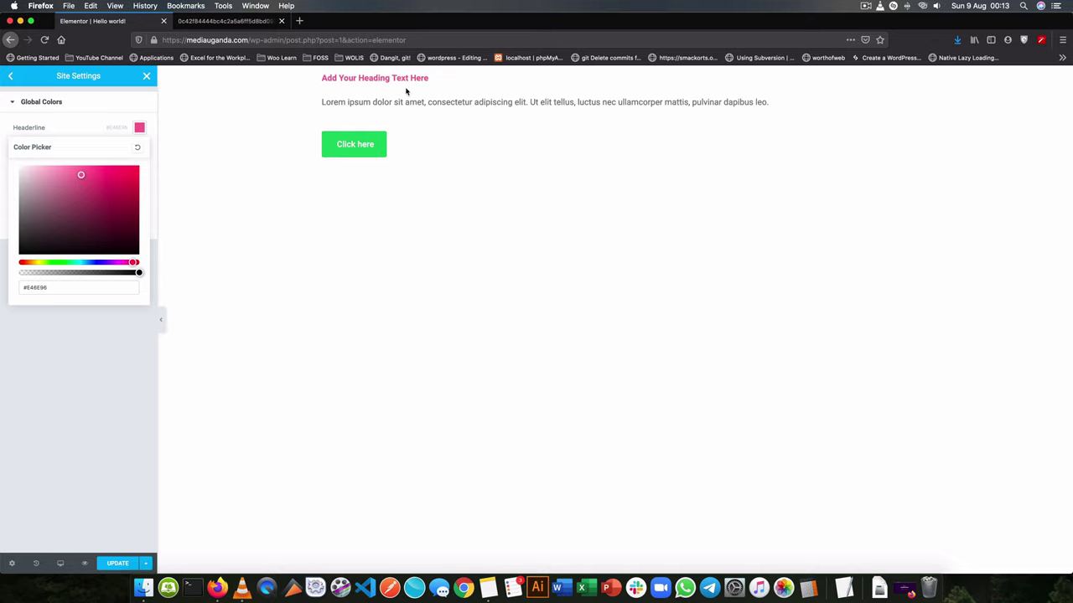
{"action": "left_click", "coordinate": [53, 396]}
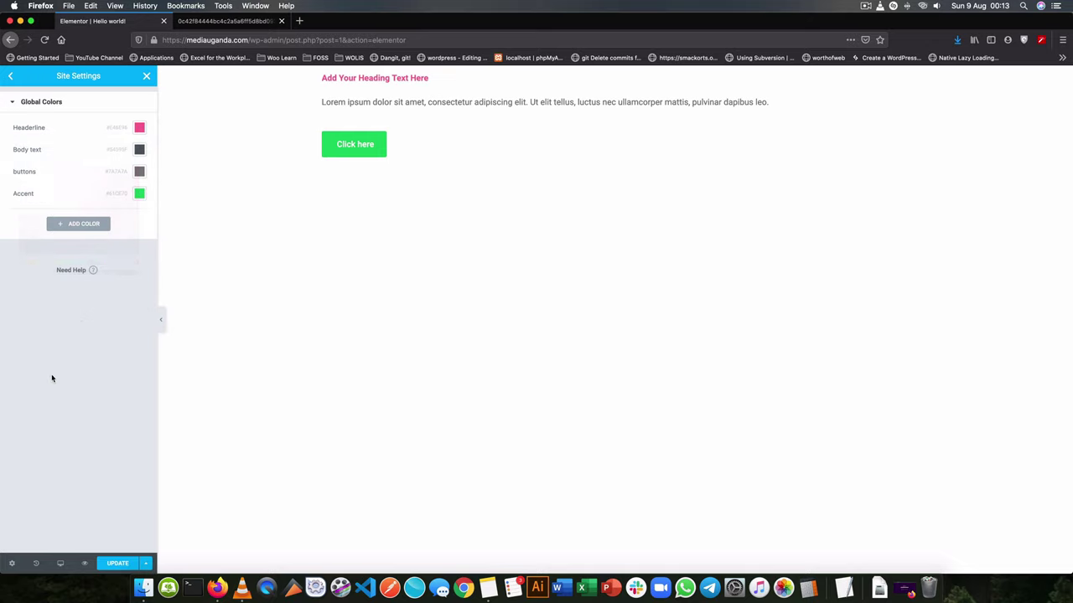
{"action": "left_click", "coordinate": [119, 562]}
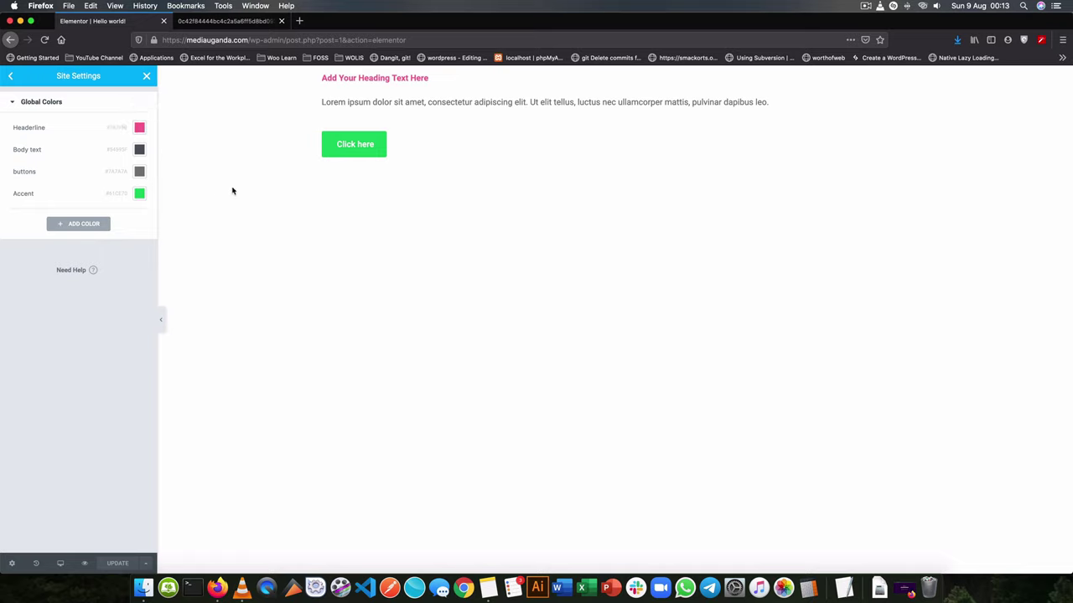
Change the Accent colour to a dark golden brown, save, and close Site Settings.
{"action": "left_click", "coordinate": [139, 193]}
{"action": "left_click_drag", "start_coordinate": [112, 283], "coordinate": [118, 311]}
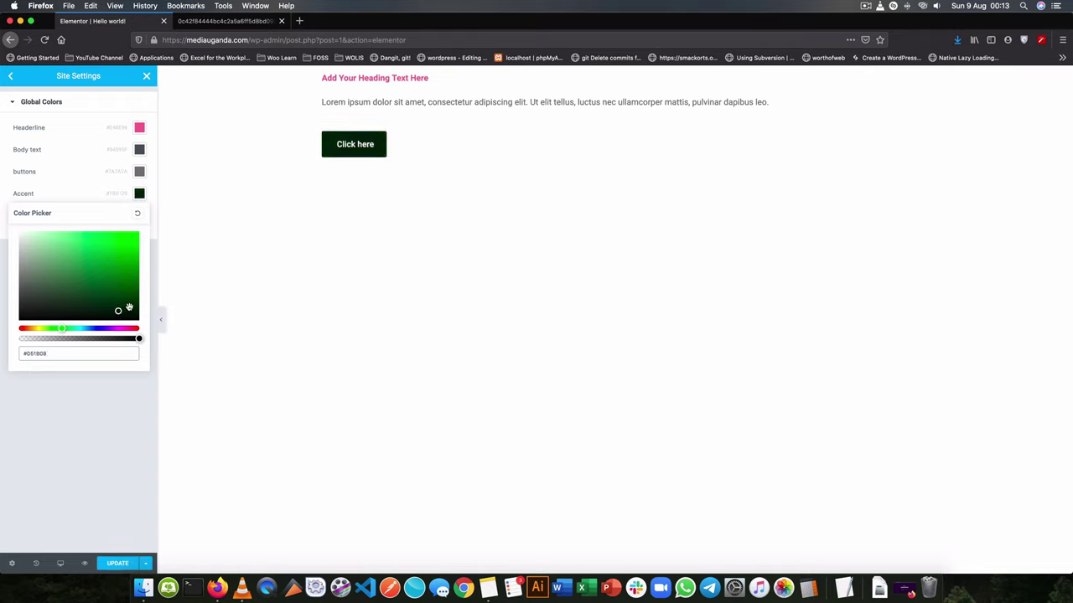
{"action": "left_click", "coordinate": [34, 328]}
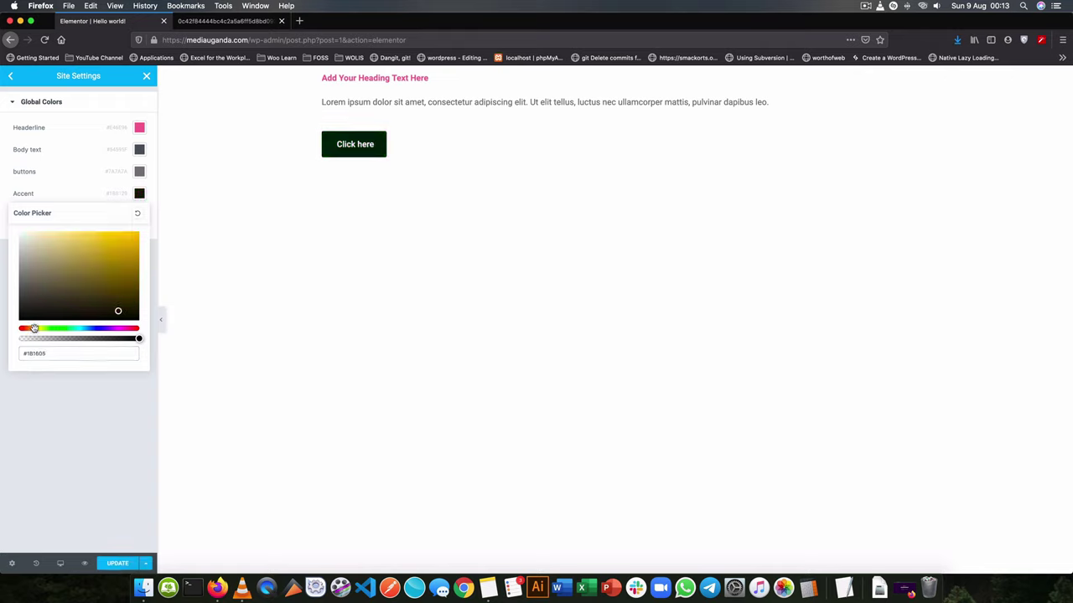
{"action": "left_click", "coordinate": [94, 278]}
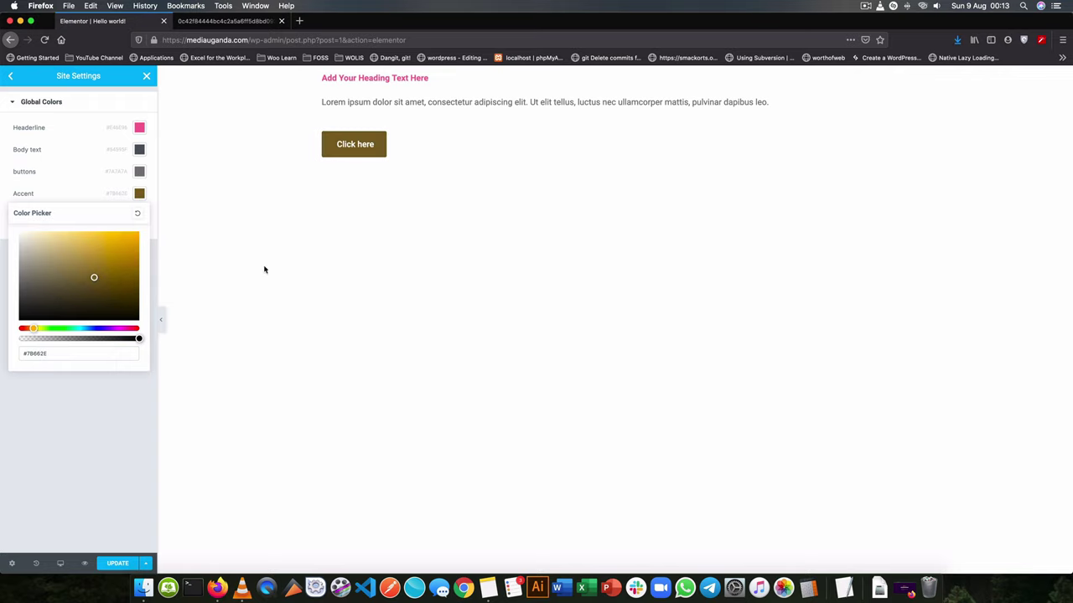
{"action": "left_click", "coordinate": [117, 562]}
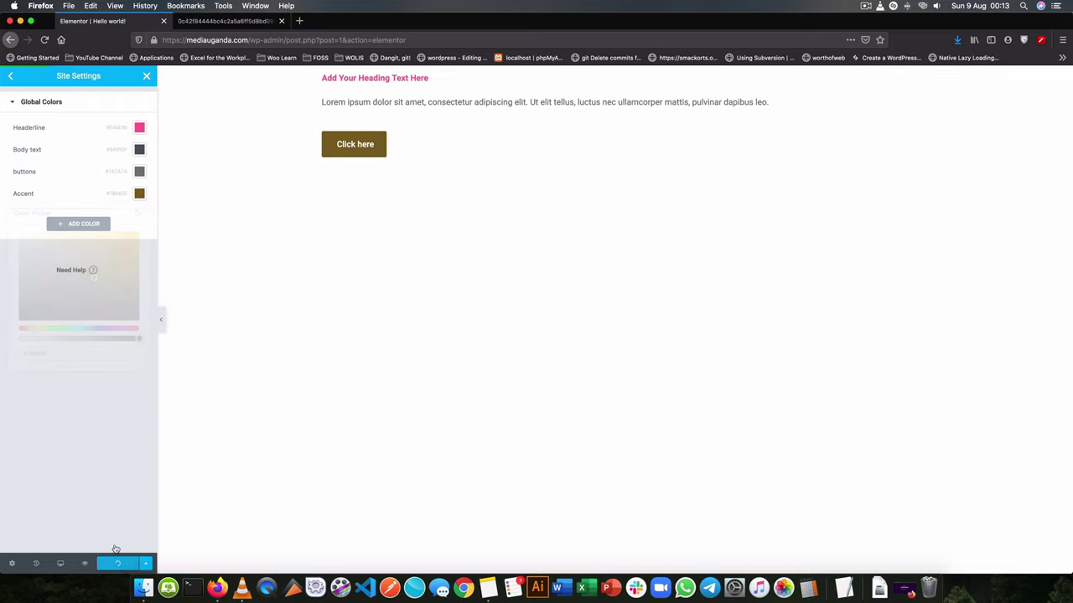
{"action": "left_click", "coordinate": [146, 76]}
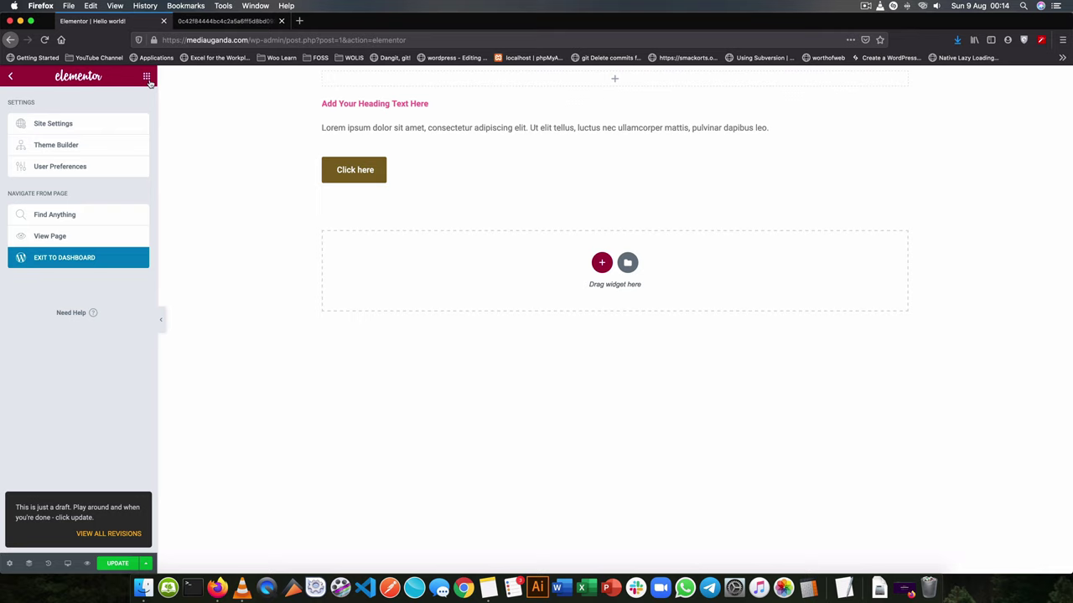
Drag a Heading, a Text Editor paragraph and a Button widget into the empty section.
{"action": "left_click", "coordinate": [146, 76]}
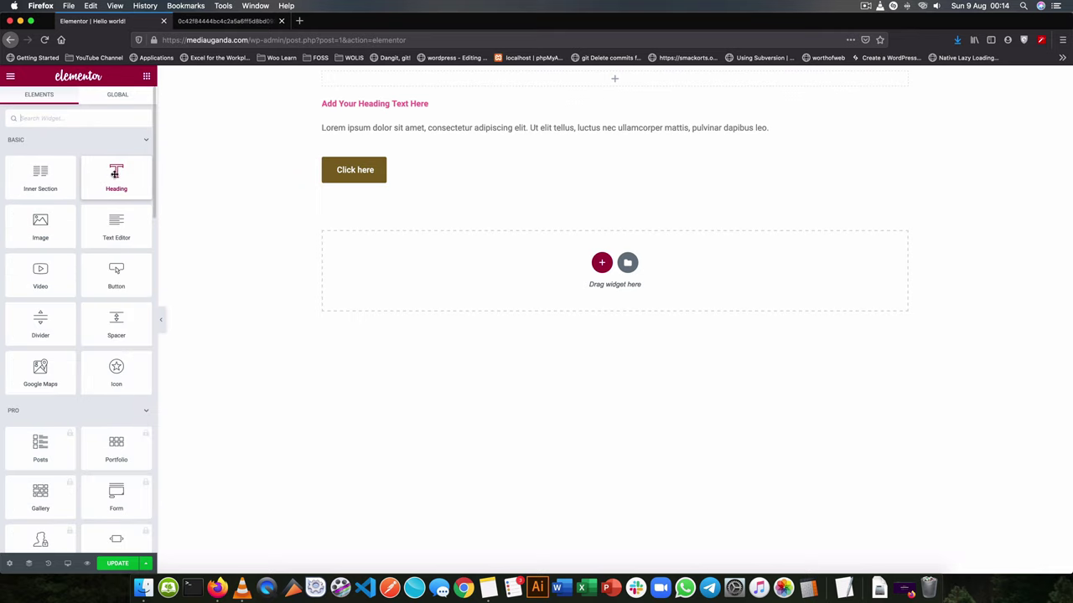
{"action": "left_click_drag", "start_coordinate": [116, 173], "coordinate": [436, 242]}
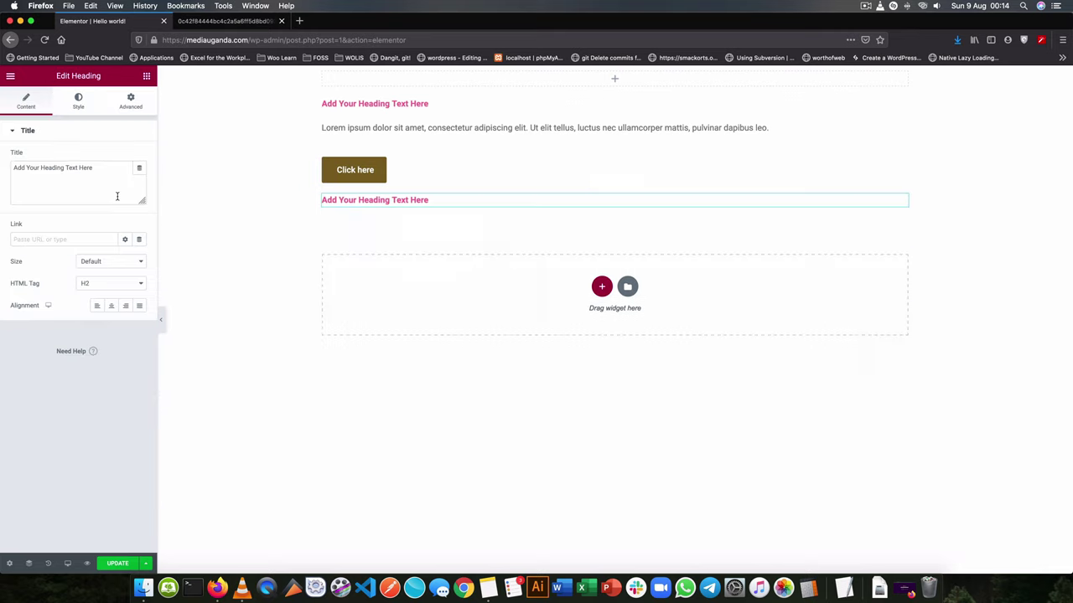
{"action": "left_click", "coordinate": [145, 77]}
{"action": "left_click_drag", "start_coordinate": [115, 221], "coordinate": [399, 259]}
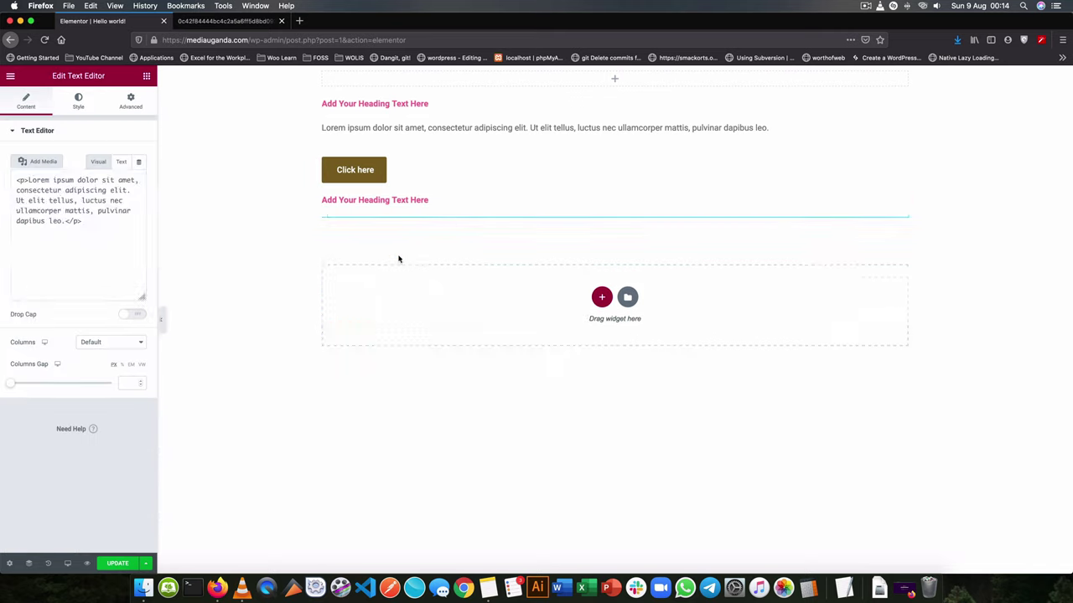
{"action": "left_click", "coordinate": [145, 76]}
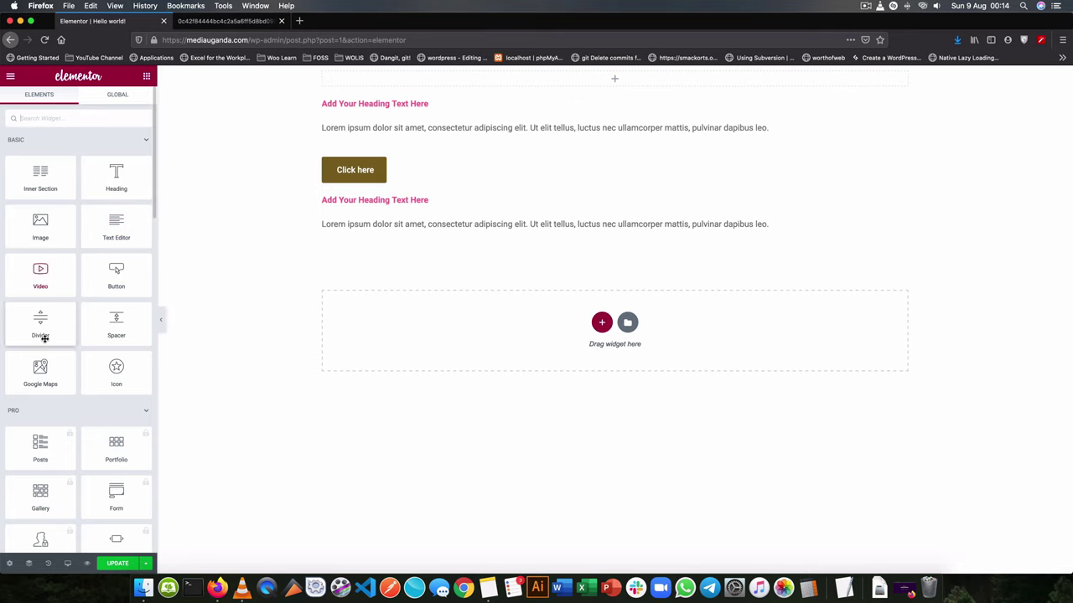
{"action": "left_click_drag", "start_coordinate": [108, 271], "coordinate": [402, 231]}
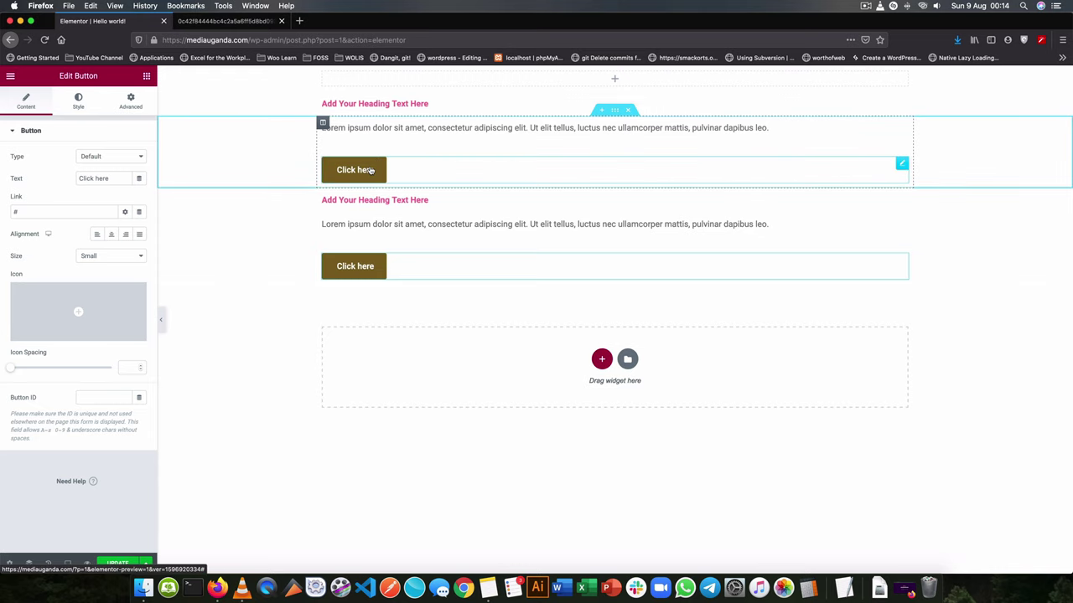
Go to Site Settings > Global Colors and shift the Accent colour to green.
{"action": "left_click", "coordinate": [10, 75]}
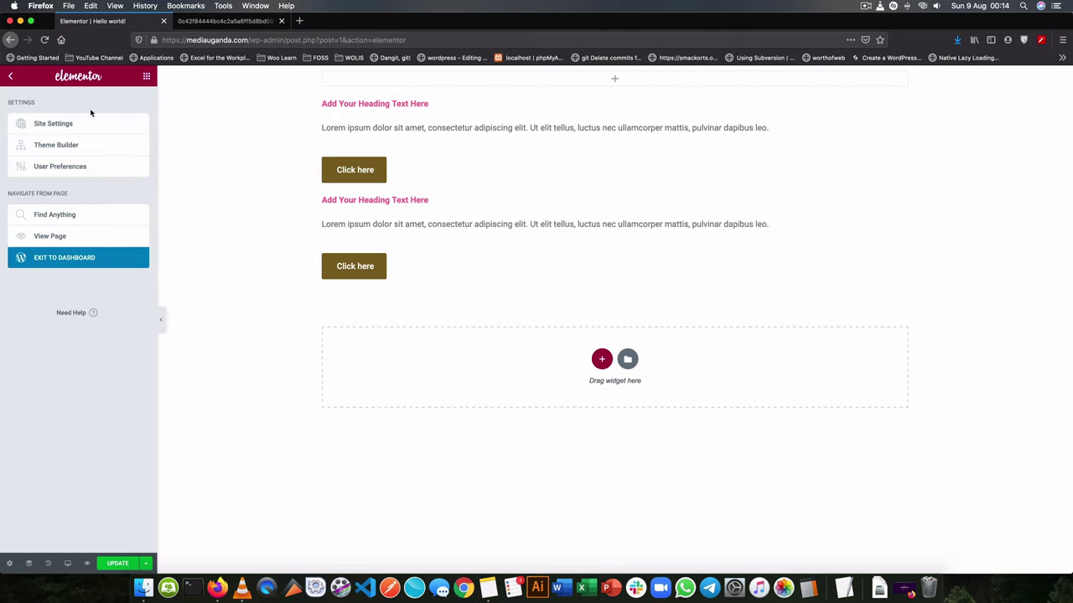
{"action": "left_click", "coordinate": [74, 131]}
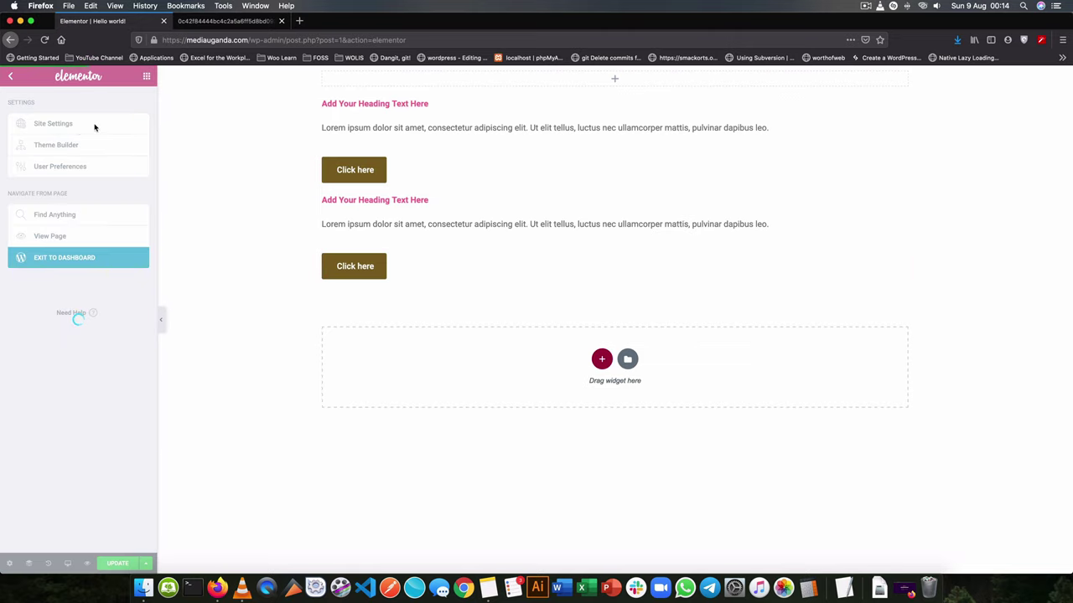
{"action": "left_click", "coordinate": [73, 124]}
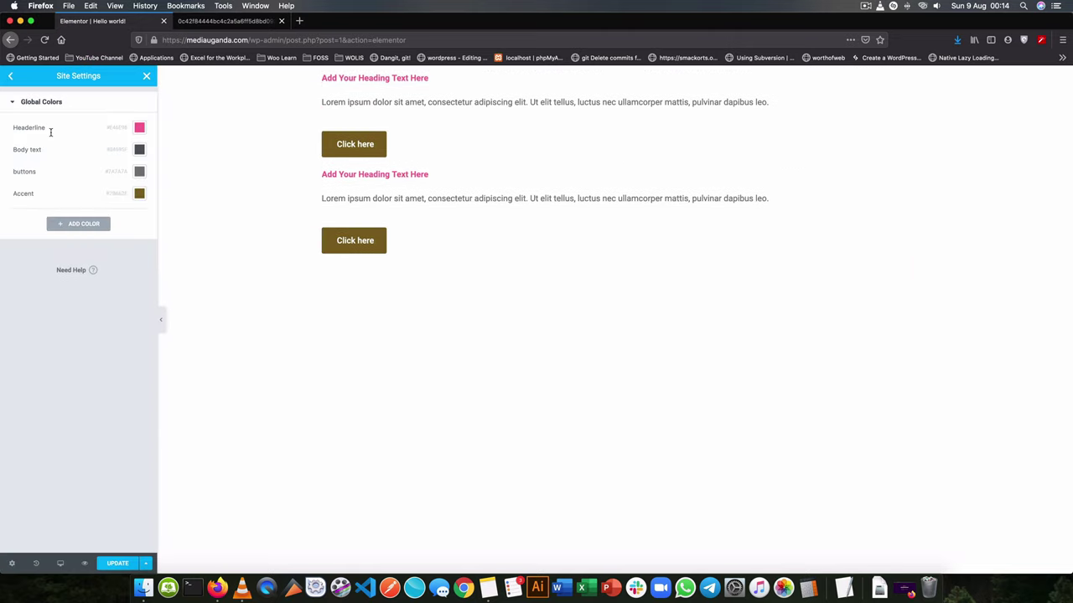
{"action": "left_click", "coordinate": [139, 194]}
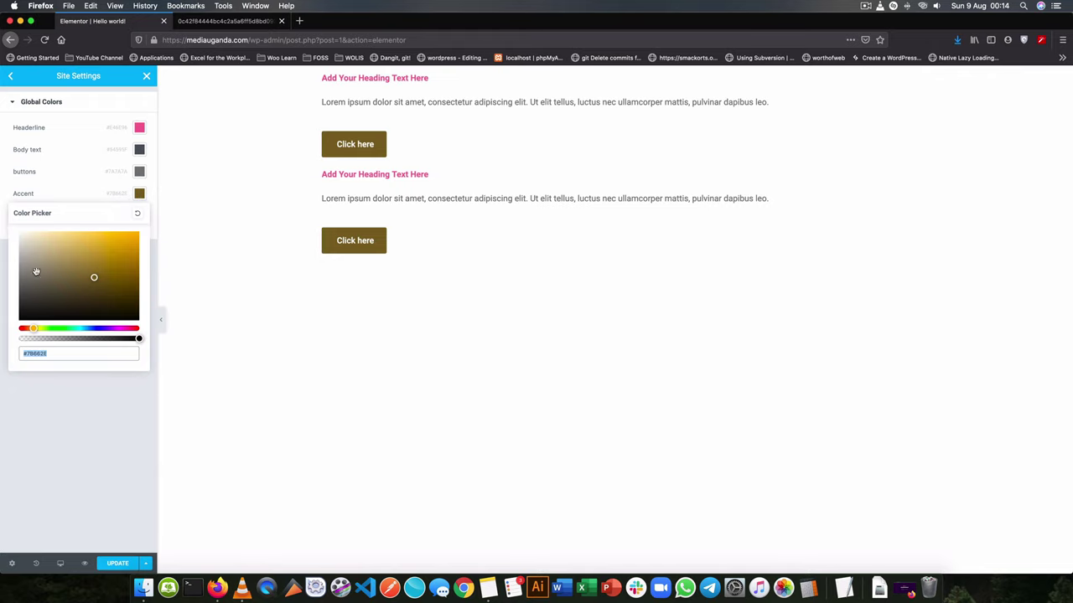
{"action": "left_click", "coordinate": [58, 327]}
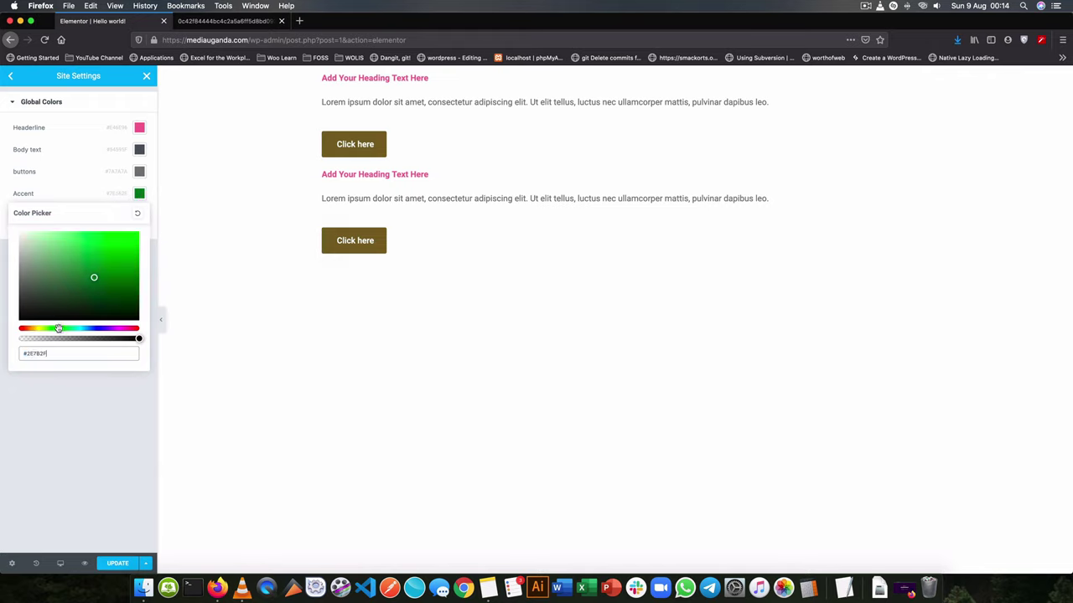
{"action": "left_click_drag", "start_coordinate": [58, 328], "coordinate": [61, 327]}
{"action": "left_click", "coordinate": [74, 438]}
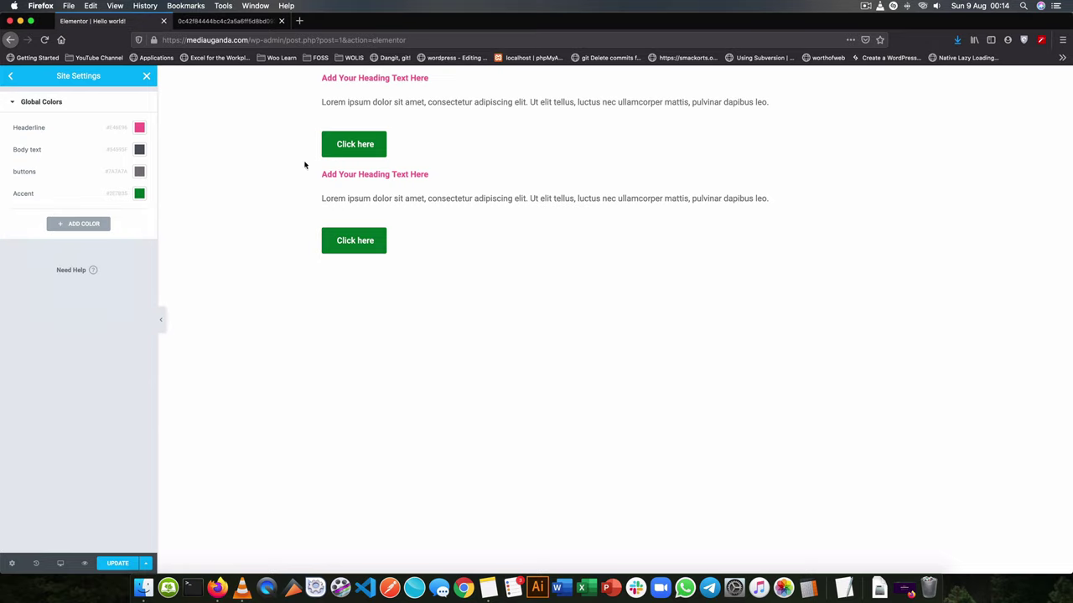
Enter #baddae as the Accent hex value so both buttons turn light green.
{"action": "left_click", "coordinate": [139, 194]}
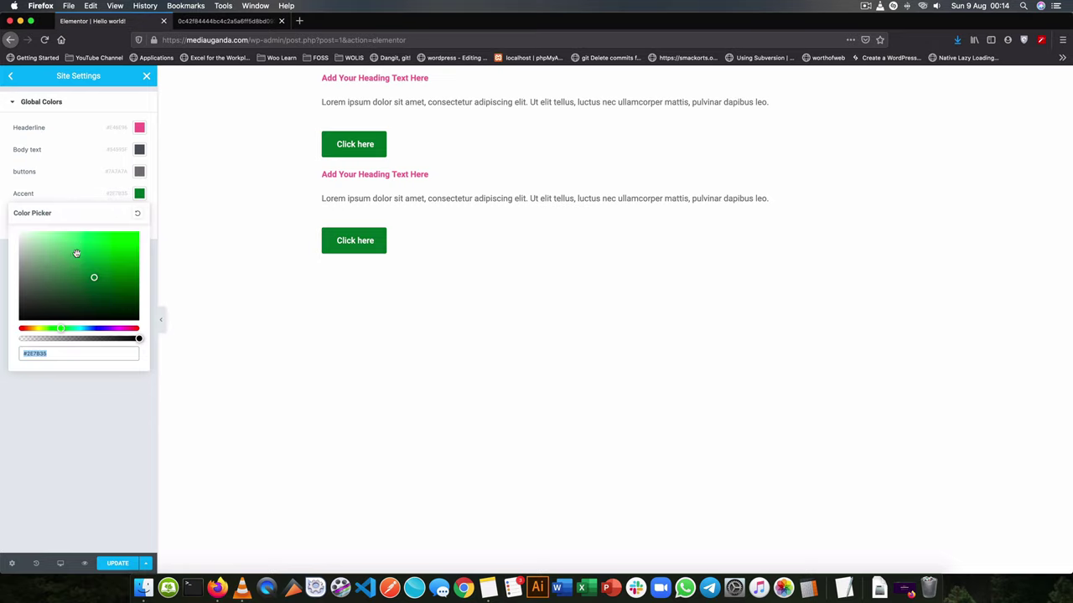
{"action": "left_click", "coordinate": [48, 353]}
{"action": "left_click_drag", "start_coordinate": [27, 354], "coordinate": [94, 352]}
{"action": "type", "text": "#0"}
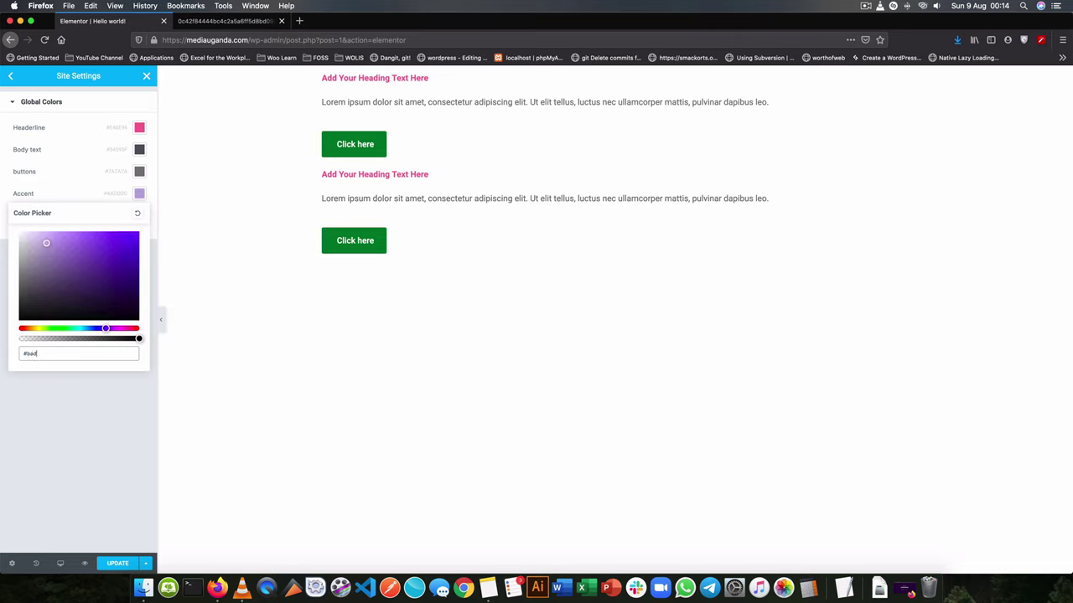
{"action": "type", "text": "dae"}
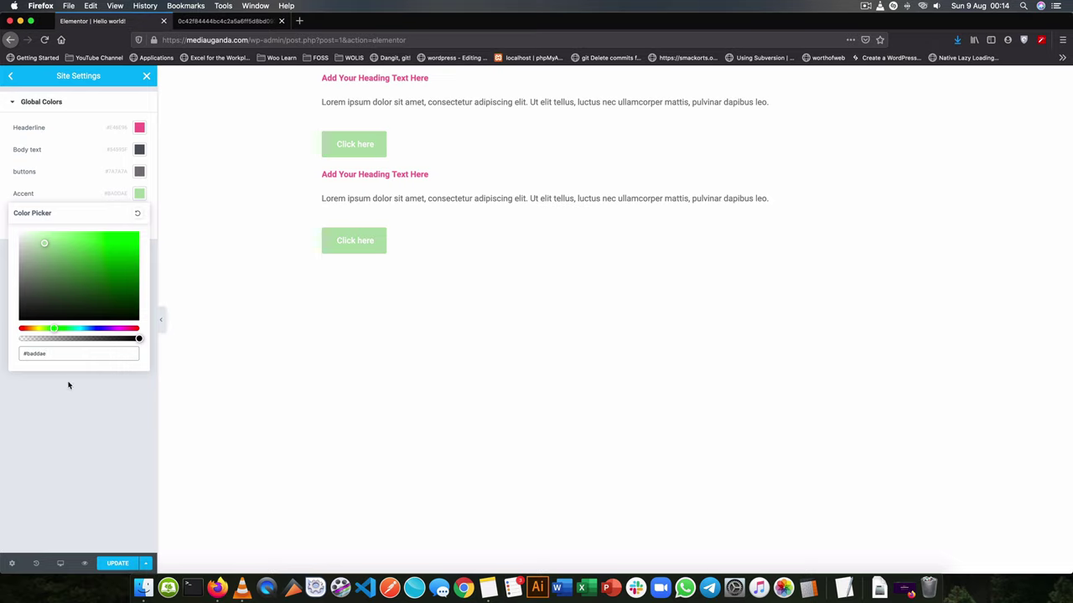
{"action": "left_click", "coordinate": [96, 400]}
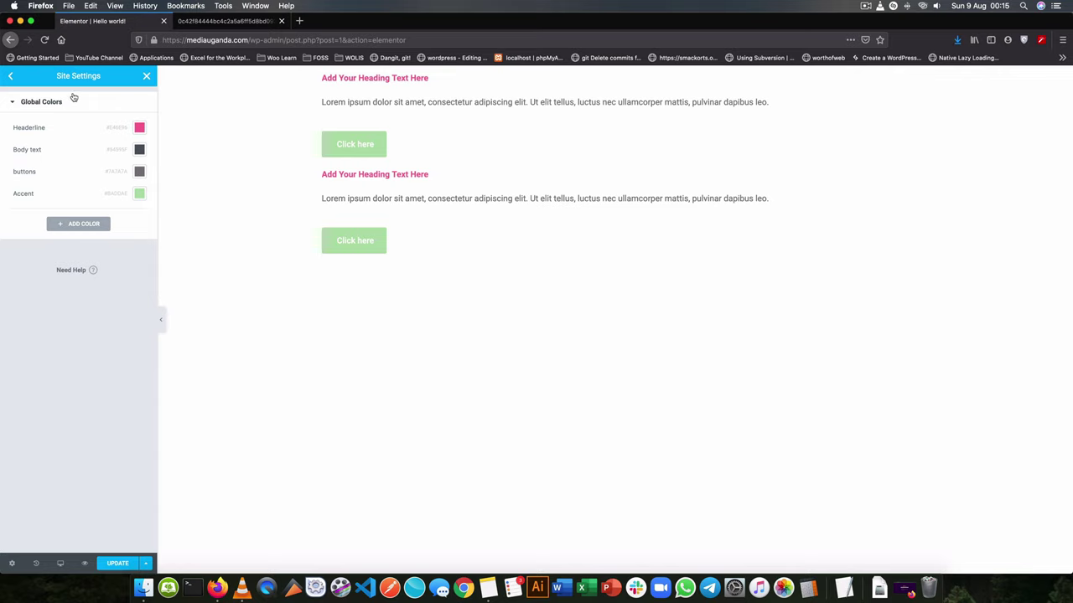
In Global Fonts, give Primary Headline the Rock Salt family and a size of 40.
{"action": "left_click", "coordinate": [10, 76]}
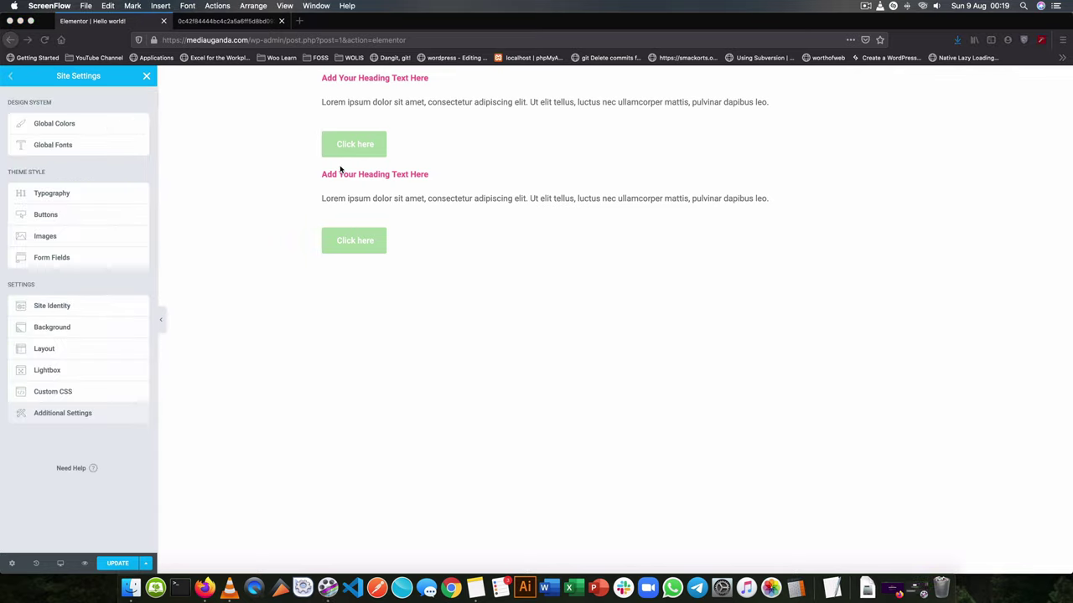
{"action": "left_click", "coordinate": [53, 146]}
{"action": "left_click", "coordinate": [53, 146]}
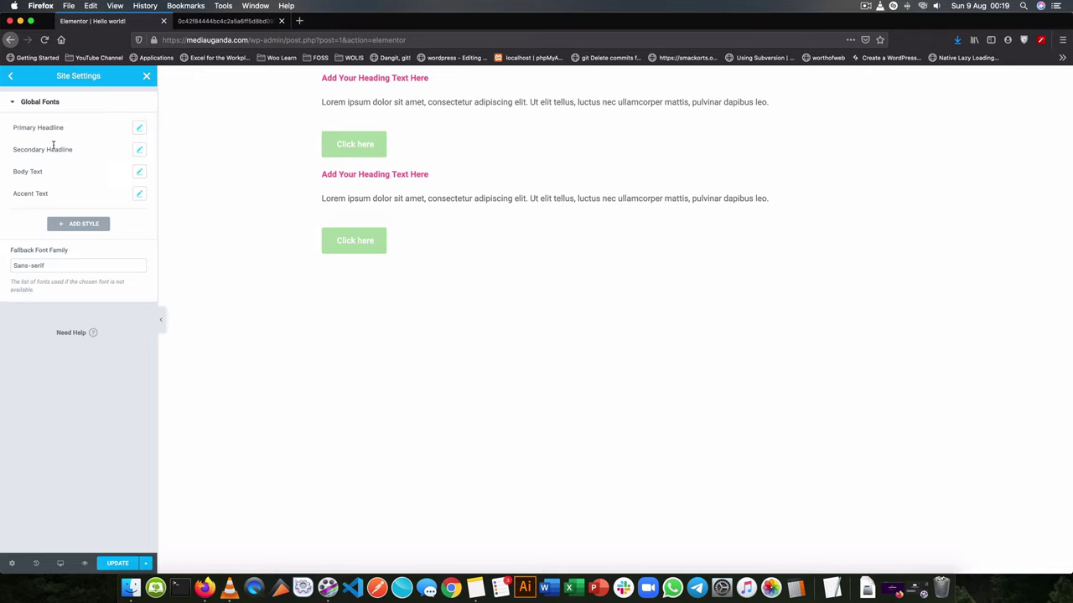
{"action": "left_click", "coordinate": [141, 128]}
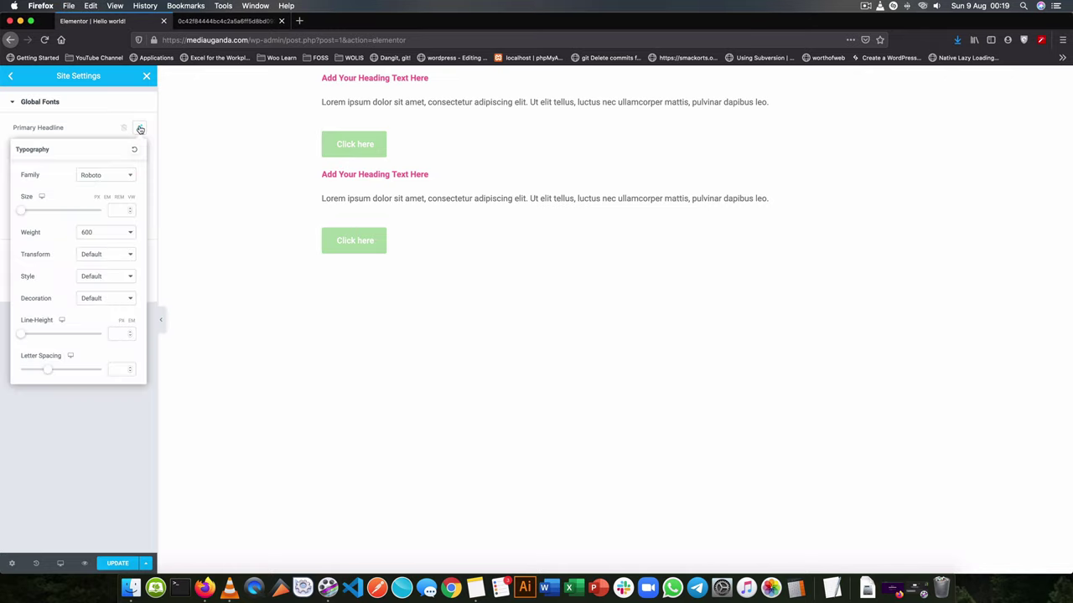
{"action": "left_click", "coordinate": [127, 176]}
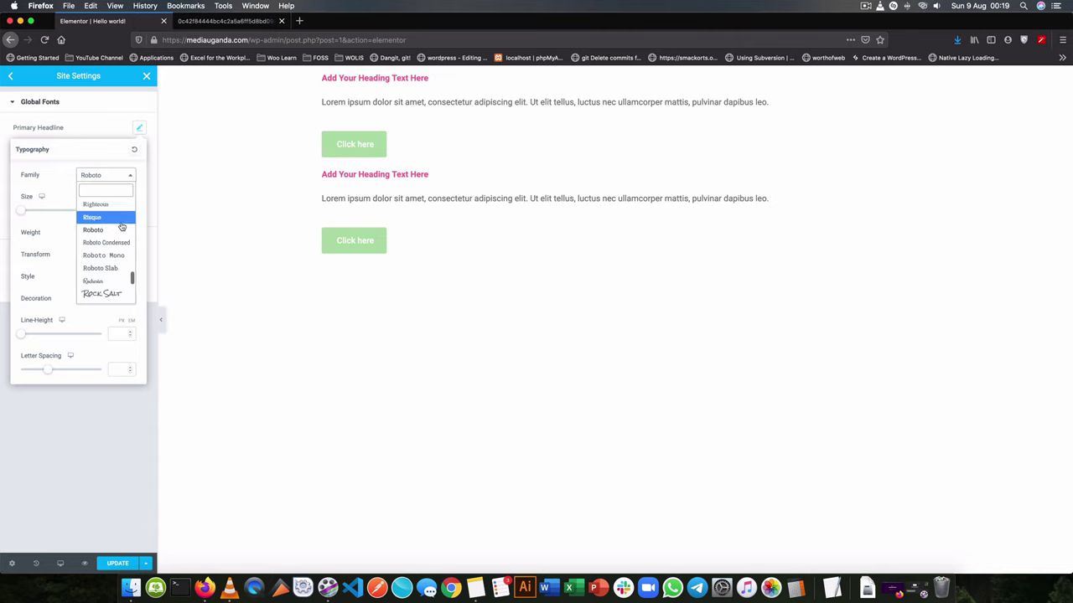
{"action": "left_click", "coordinate": [107, 295]}
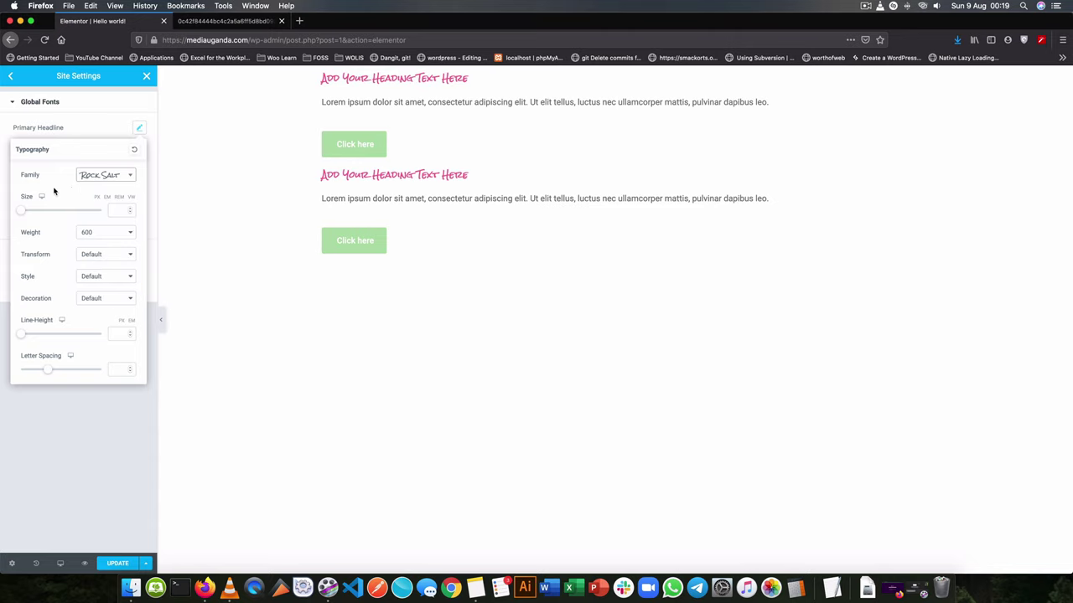
{"action": "left_click_drag", "start_coordinate": [21, 212], "coordinate": [37, 212]}
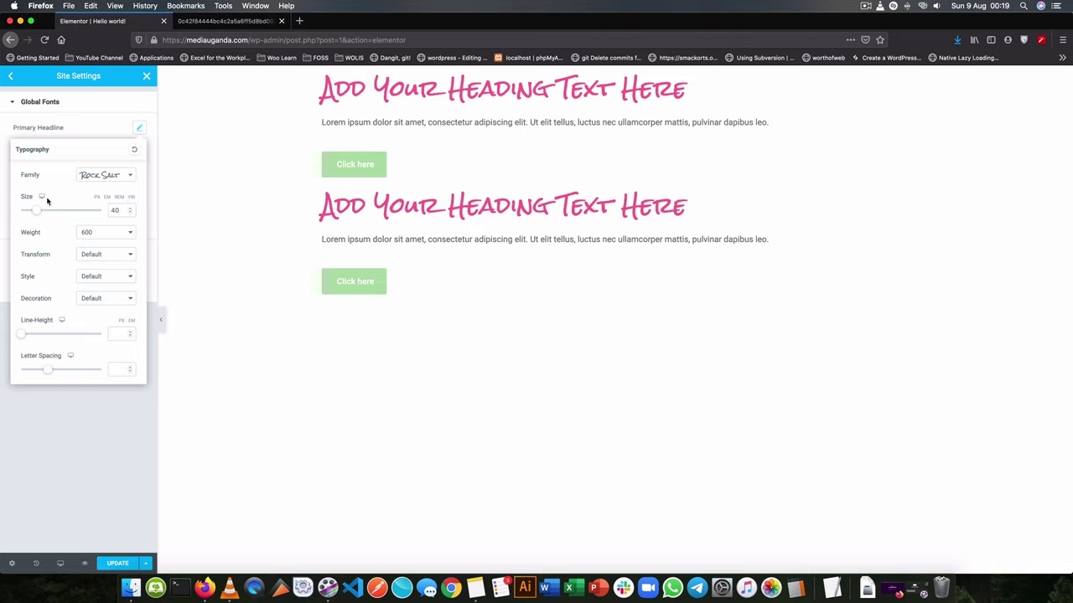
Set the desktop Primary Headline size to 2.6 VW after previewing other layouts.
{"action": "left_click", "coordinate": [98, 199]}
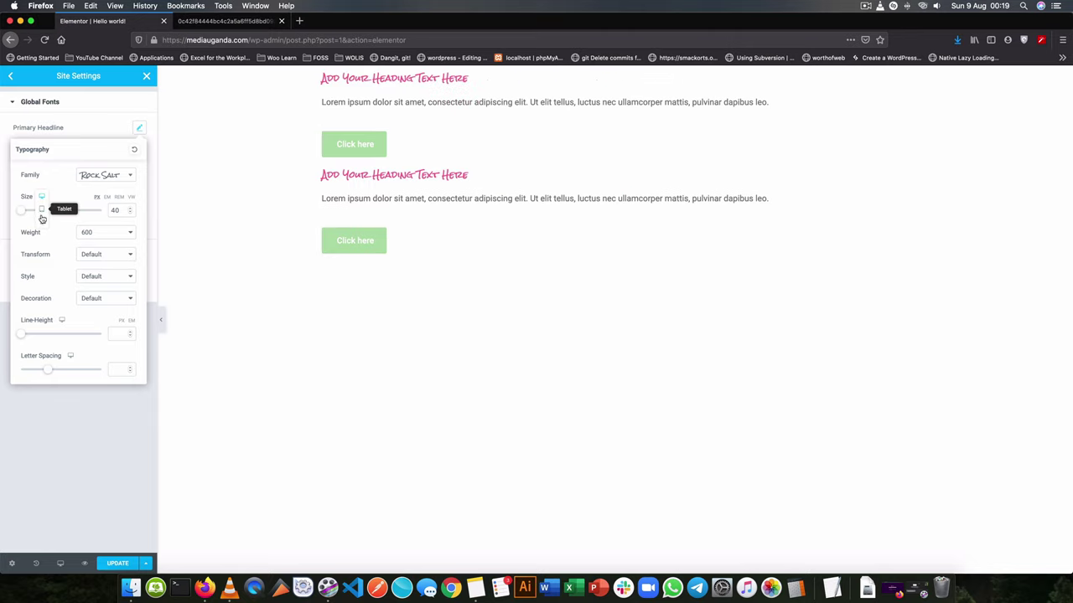
{"action": "left_click", "coordinate": [41, 220]}
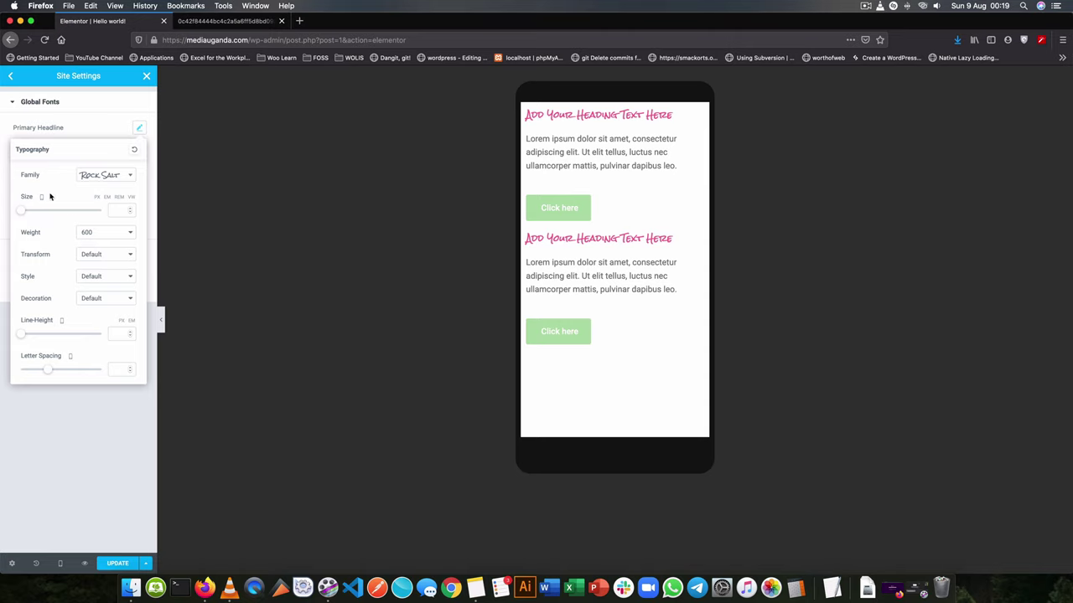
{"action": "left_click", "coordinate": [39, 186]}
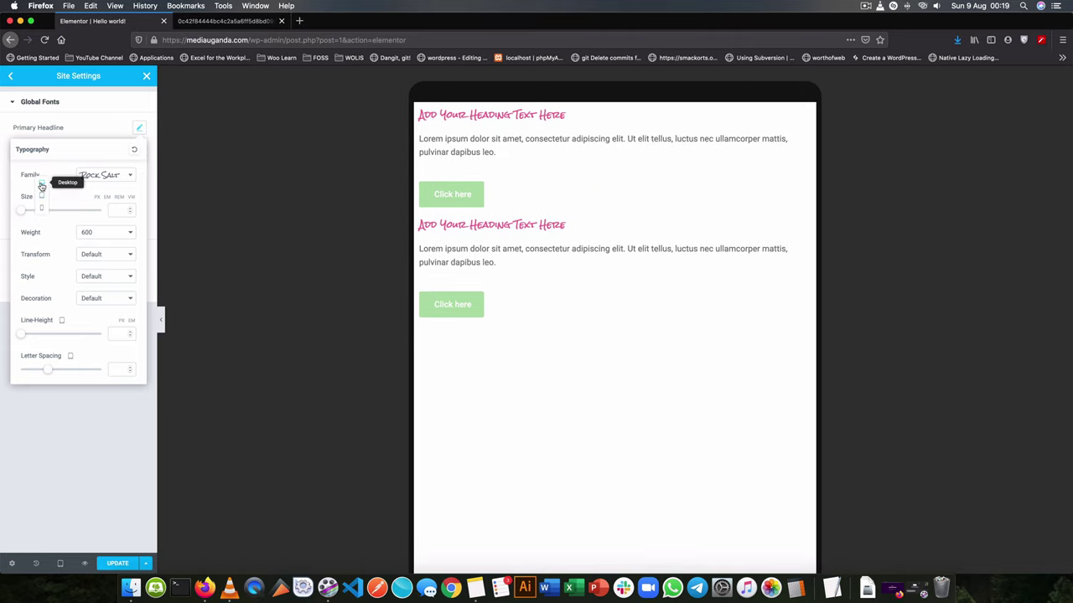
{"action": "left_click", "coordinate": [41, 184]}
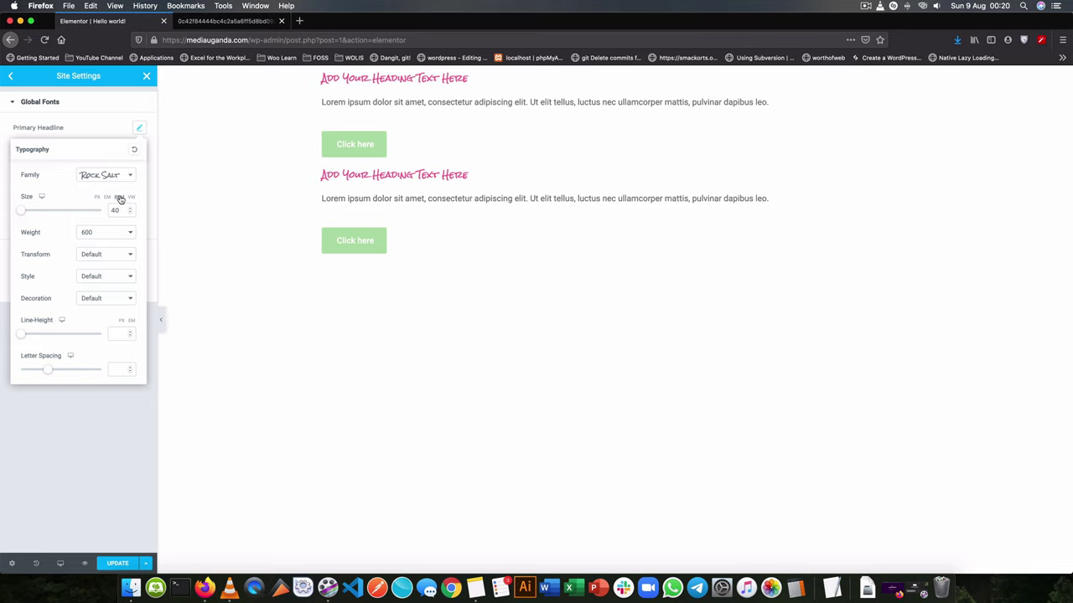
{"action": "left_click", "coordinate": [119, 198]}
{"action": "left_click", "coordinate": [132, 199]}
{"action": "left_click_drag", "start_coordinate": [21, 210], "coordinate": [41, 210]}
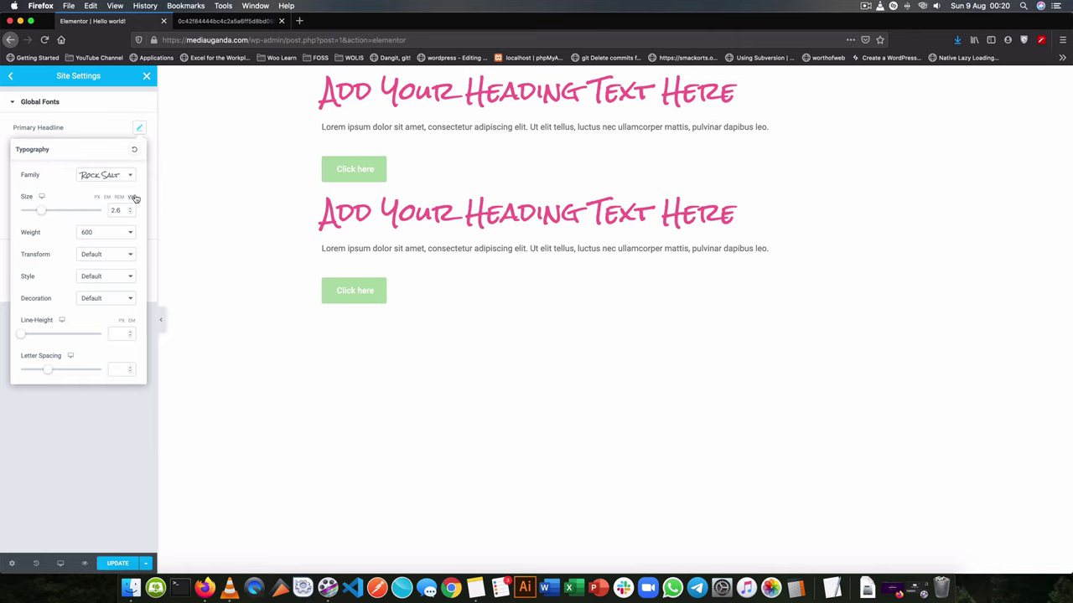
In mobile view, set the headline size to 1 em, then return to desktop.
{"action": "left_click", "coordinate": [41, 197]}
{"action": "left_click", "coordinate": [43, 210]}
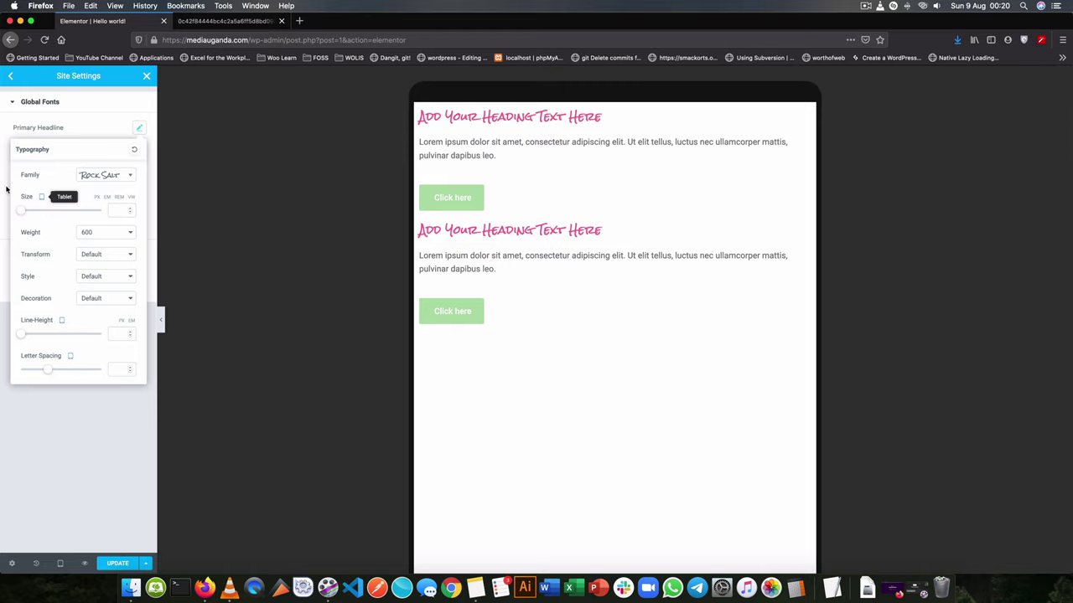
{"action": "left_click", "coordinate": [43, 198]}
{"action": "left_click", "coordinate": [42, 211]}
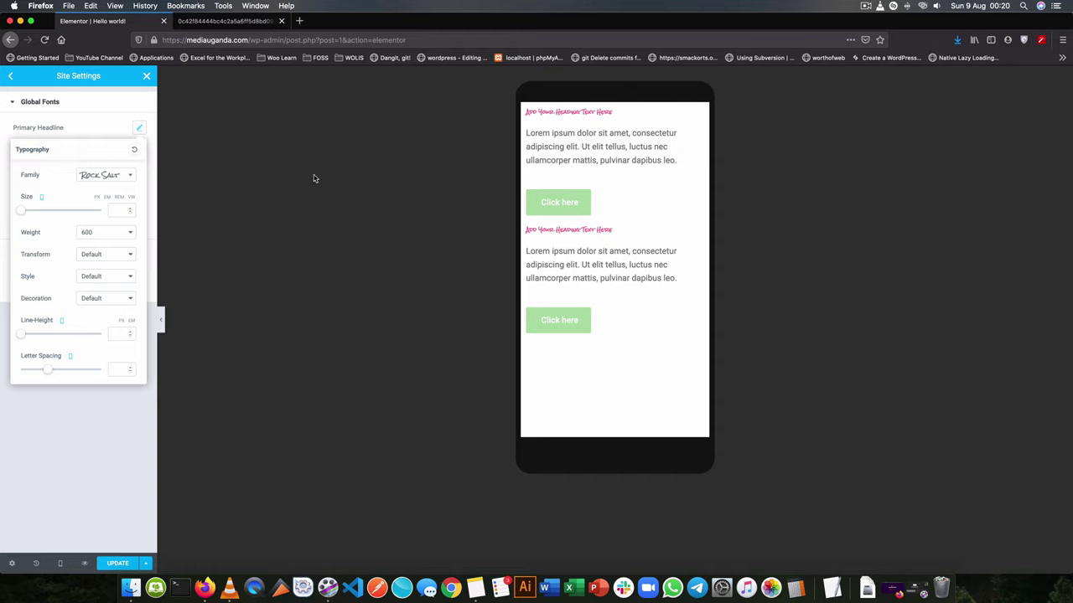
{"action": "left_click", "coordinate": [108, 198]}
{"action": "left_click", "coordinate": [130, 209]}
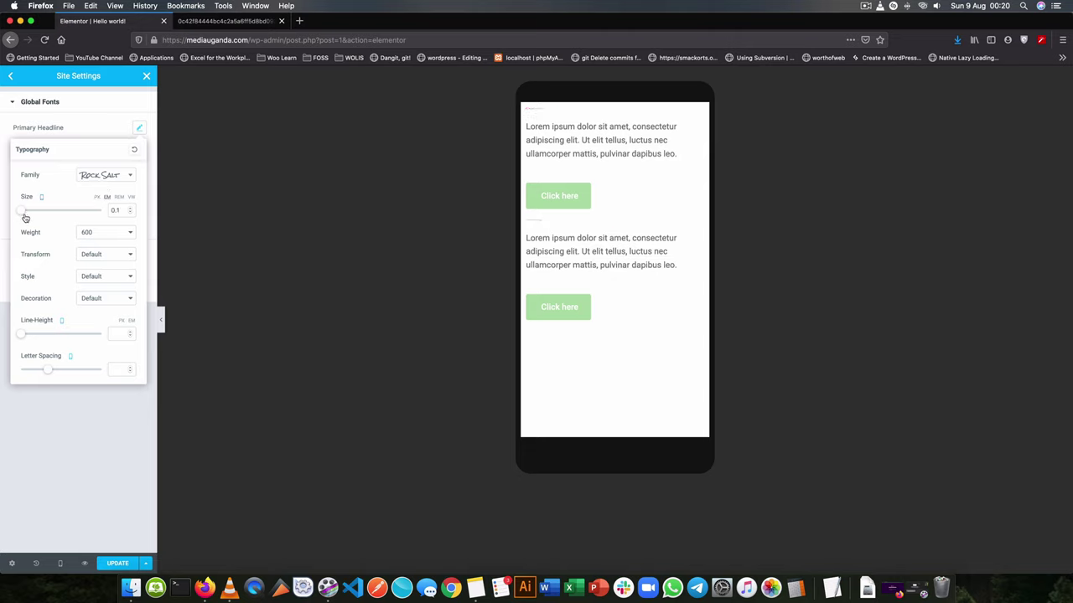
{"action": "left_click_drag", "start_coordinate": [23, 210], "coordinate": [28, 210]}
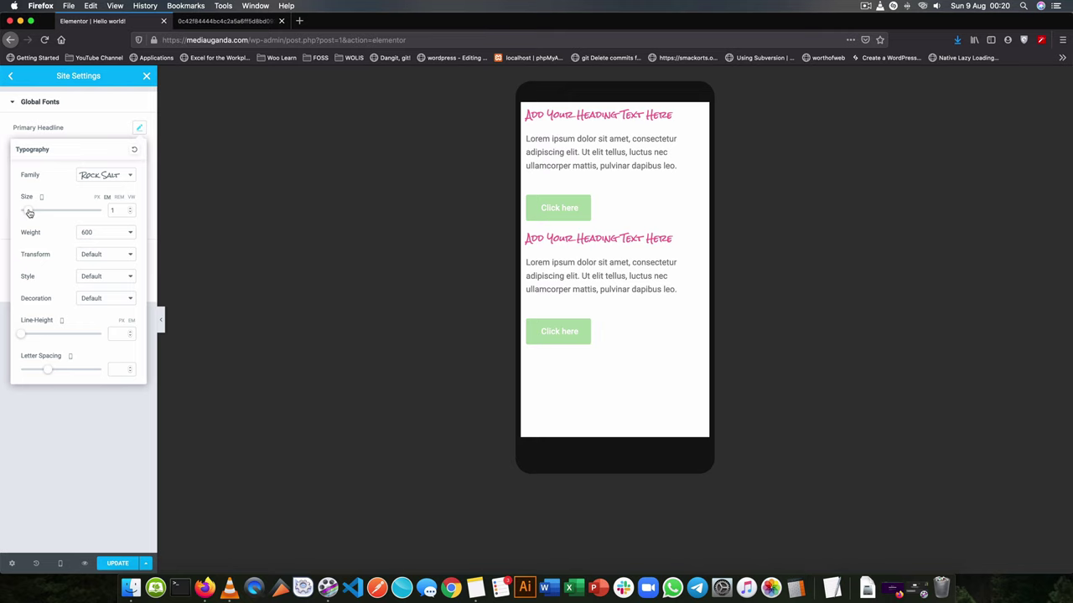
{"action": "left_click", "coordinate": [40, 200]}
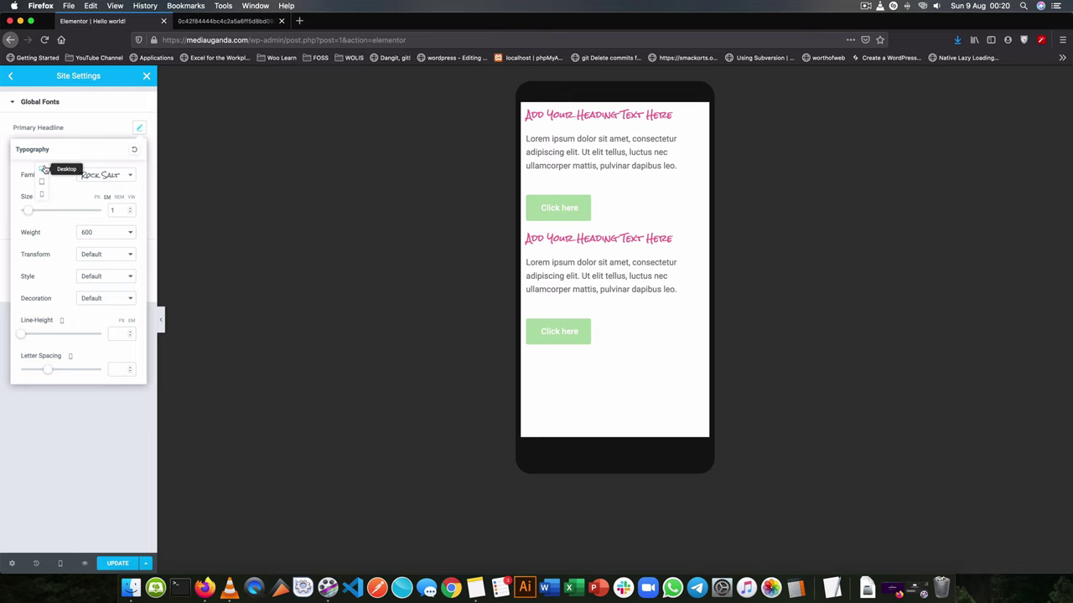
{"action": "left_click", "coordinate": [44, 176]}
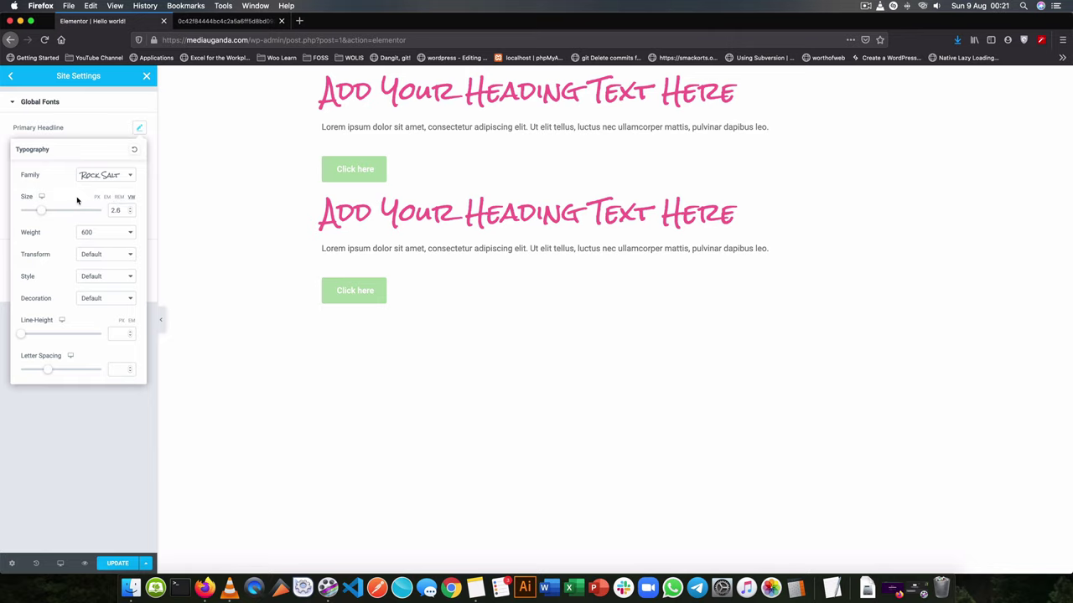
Set the Primary Headline weight to 900 and its transform to uppercase.
{"action": "left_click_drag", "start_coordinate": [41, 214], "coordinate": [41, 214]}
{"action": "left_click", "coordinate": [126, 234]}
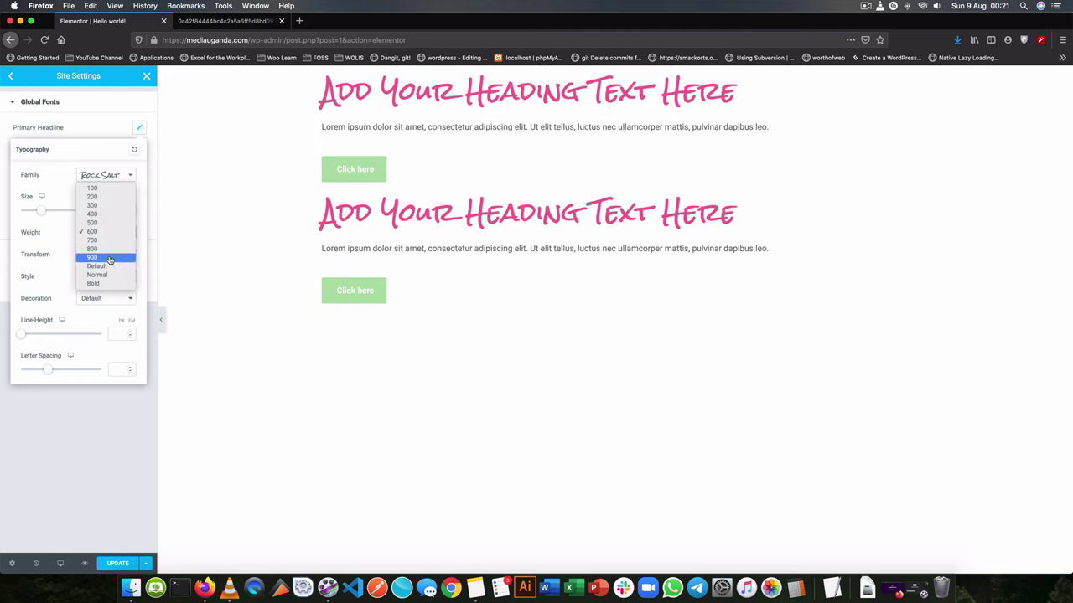
{"action": "left_click", "coordinate": [108, 259]}
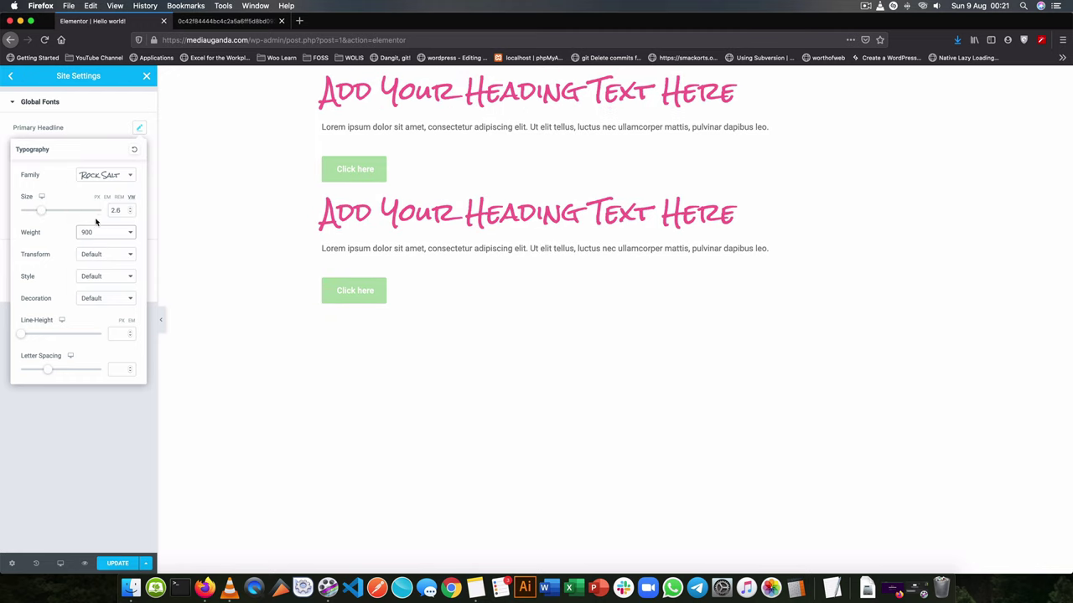
{"action": "left_click", "coordinate": [118, 255]}
{"action": "left_click", "coordinate": [119, 283]}
{"action": "left_click", "coordinate": [118, 255]}
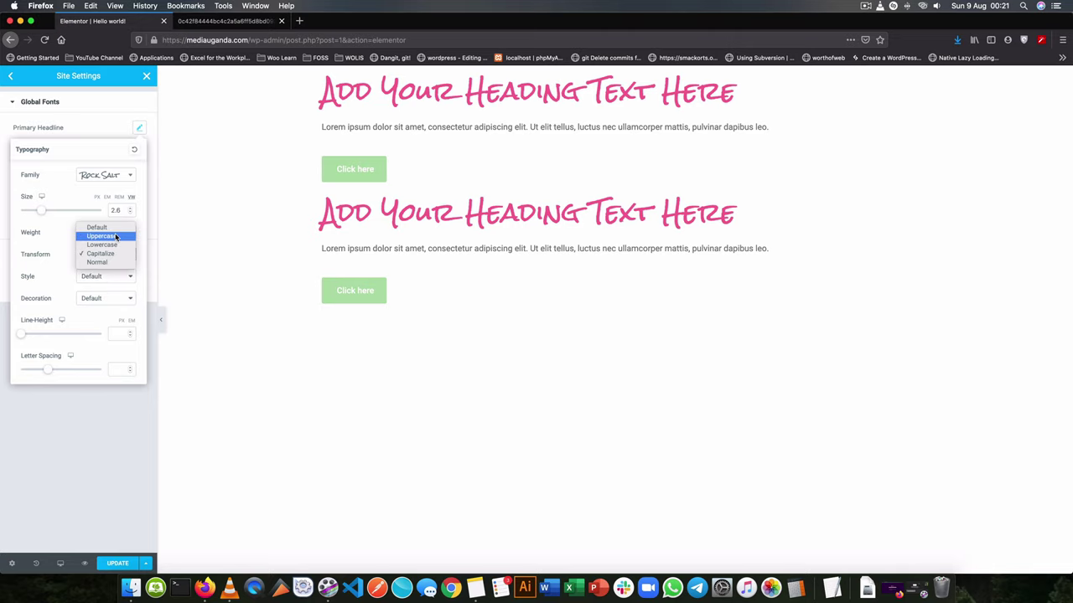
{"action": "left_click", "coordinate": [116, 237]}
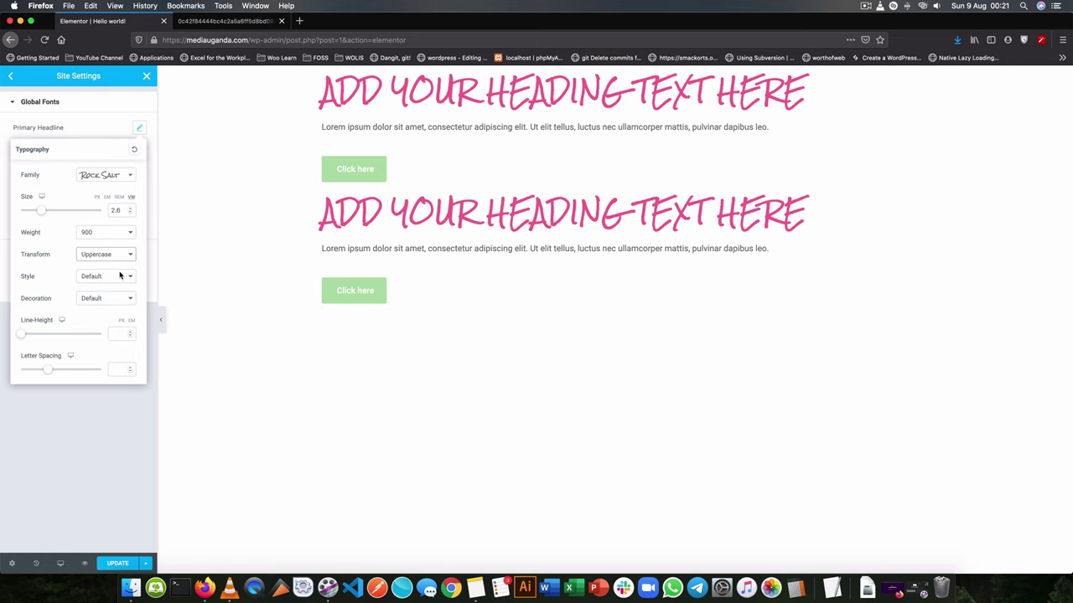
Make the headline italic and underlined with 2.3 line height, then save the global fonts.
{"action": "left_click", "coordinate": [120, 276]}
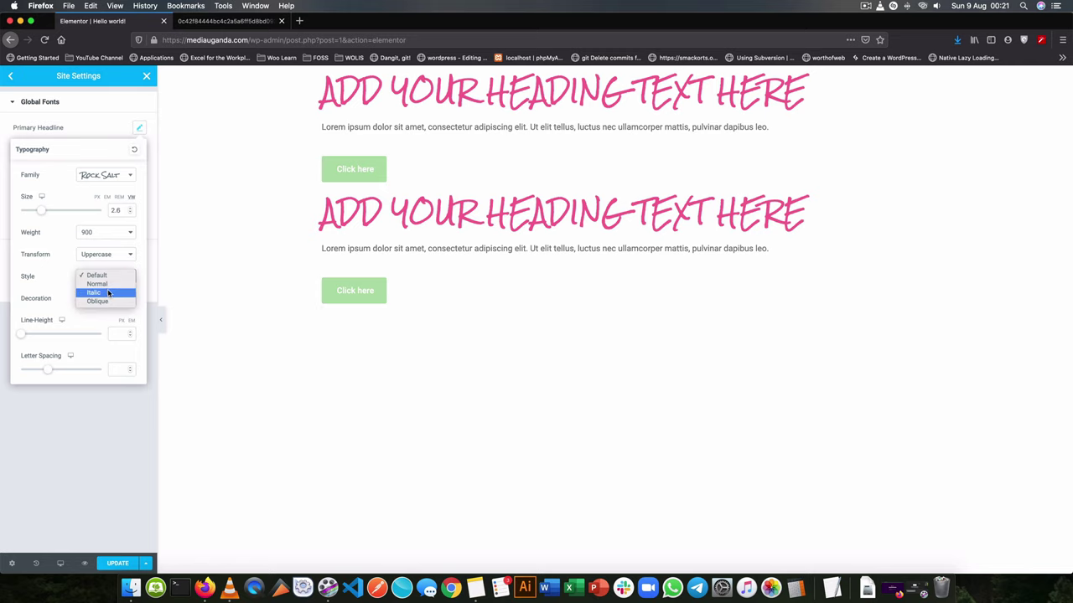
{"action": "left_click", "coordinate": [107, 293]}
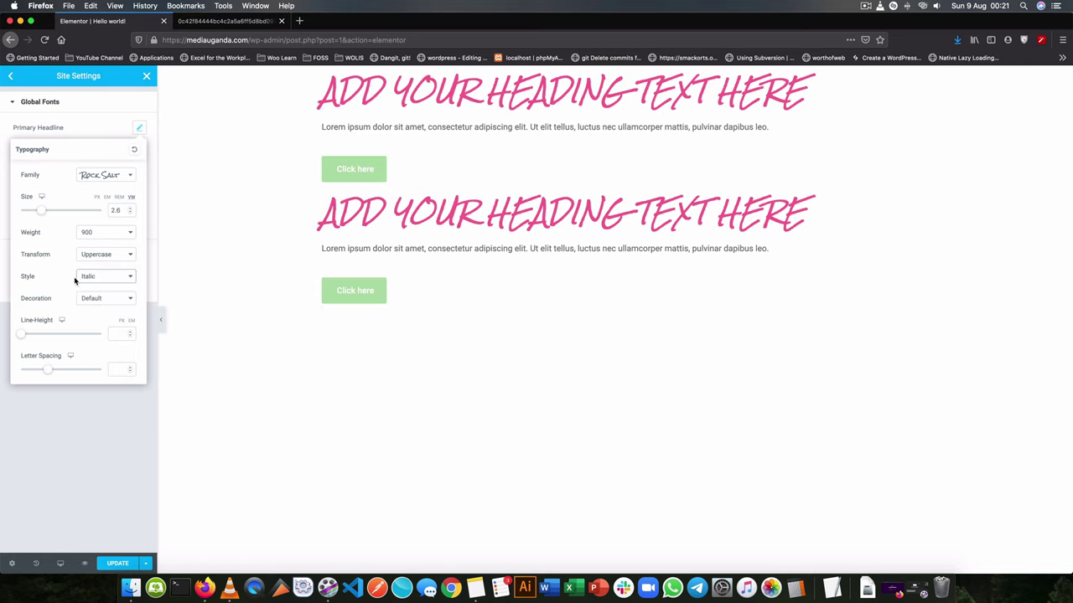
{"action": "left_click", "coordinate": [117, 299]}
{"action": "left_click", "coordinate": [117, 306]}
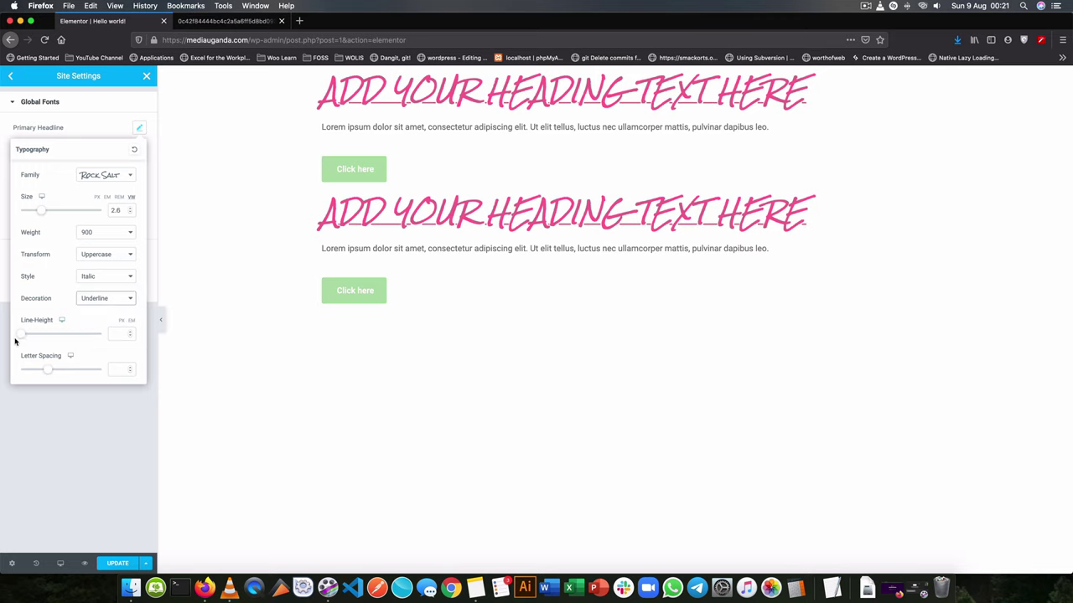
{"action": "left_click_drag", "start_coordinate": [21, 336], "coordinate": [32, 370]}
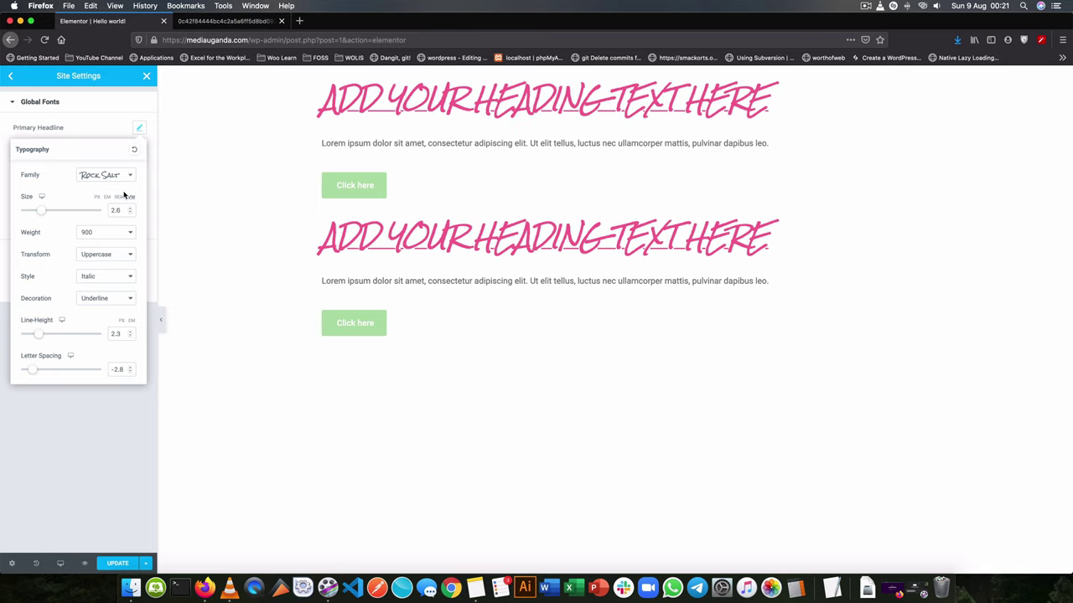
{"action": "left_click", "coordinate": [87, 113]}
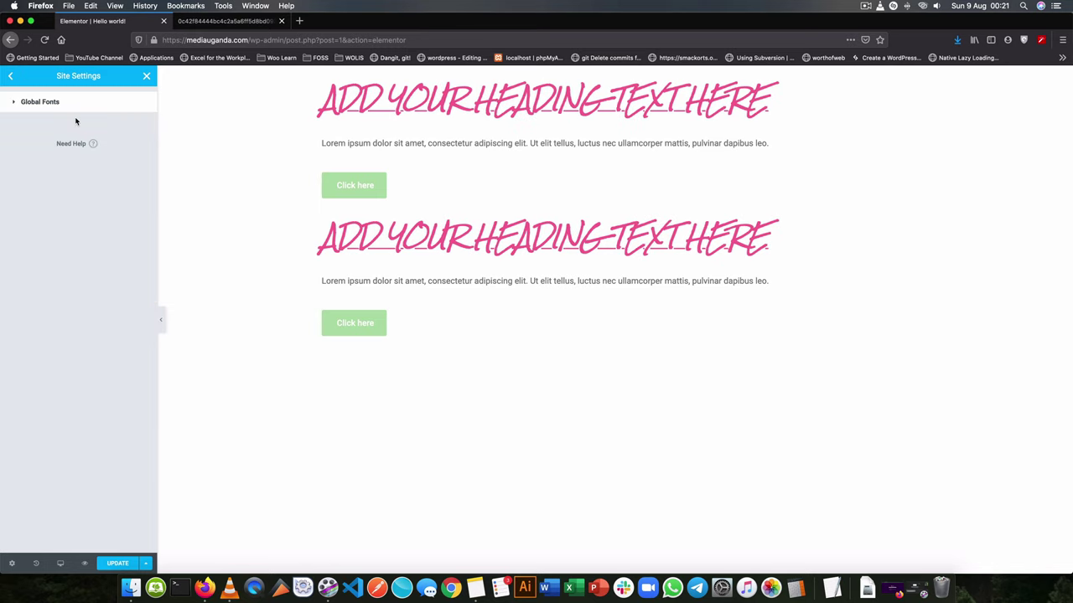
{"action": "left_click", "coordinate": [17, 103]}
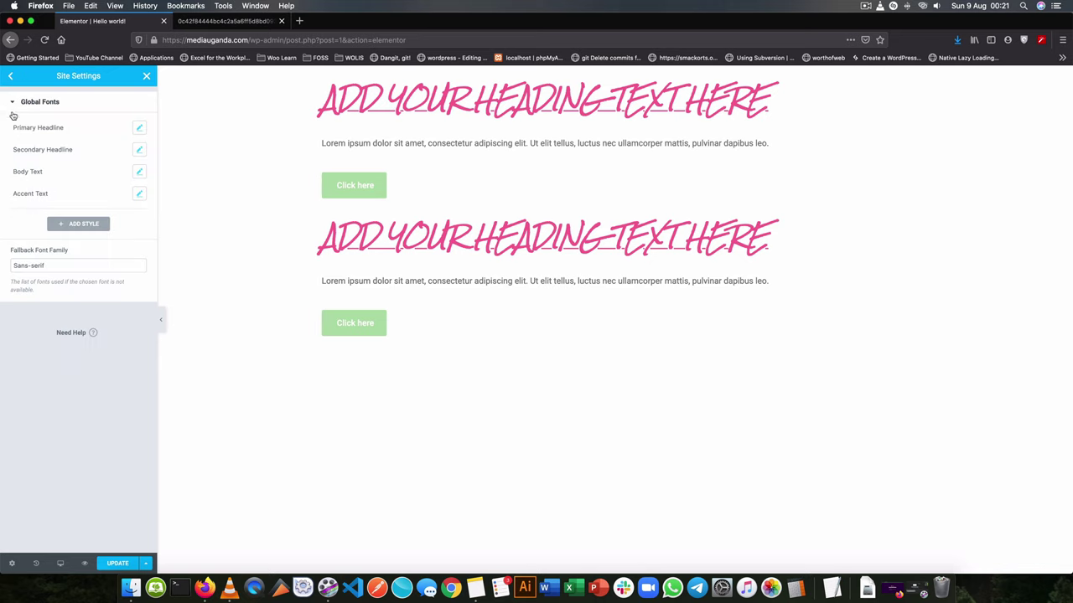
{"action": "left_click", "coordinate": [147, 75]}
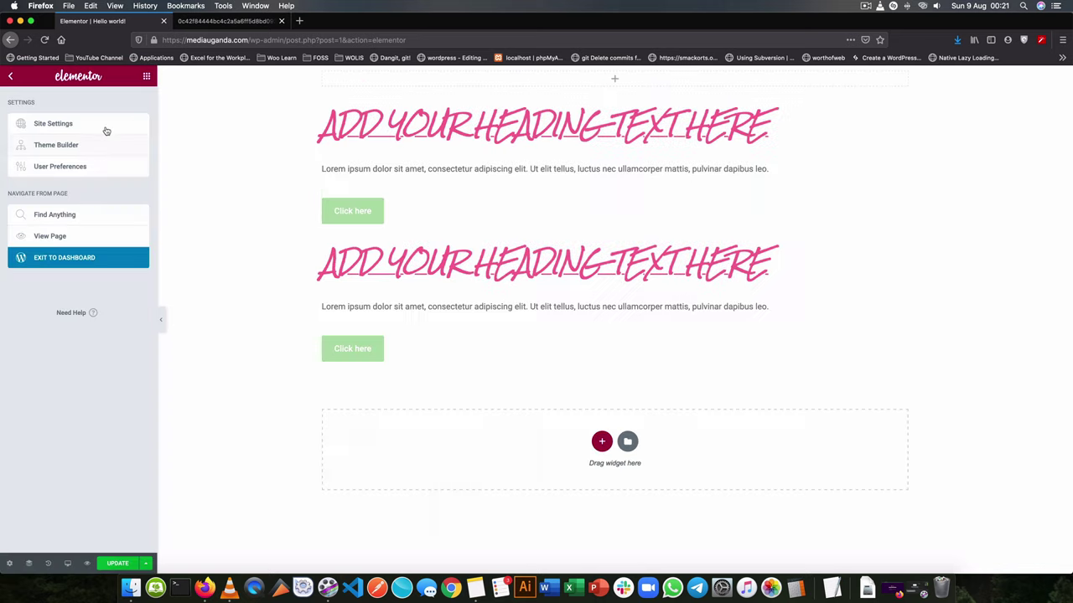
Add a Heading widget above the second Click here button, then reopen Site Settings.
{"action": "left_click", "coordinate": [147, 76]}
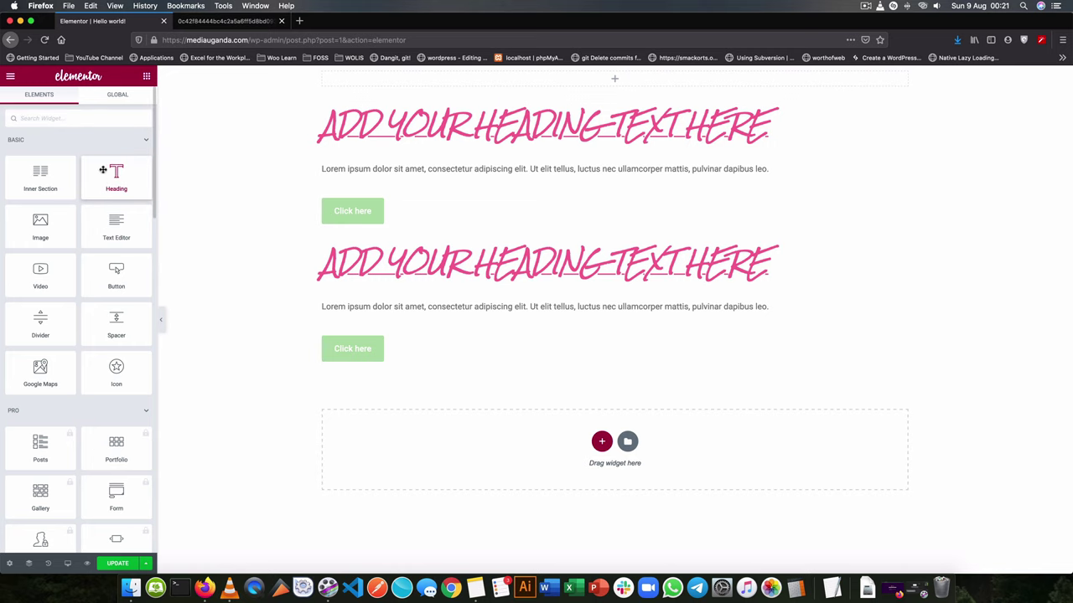
{"action": "left_click_drag", "start_coordinate": [102, 170], "coordinate": [374, 310]}
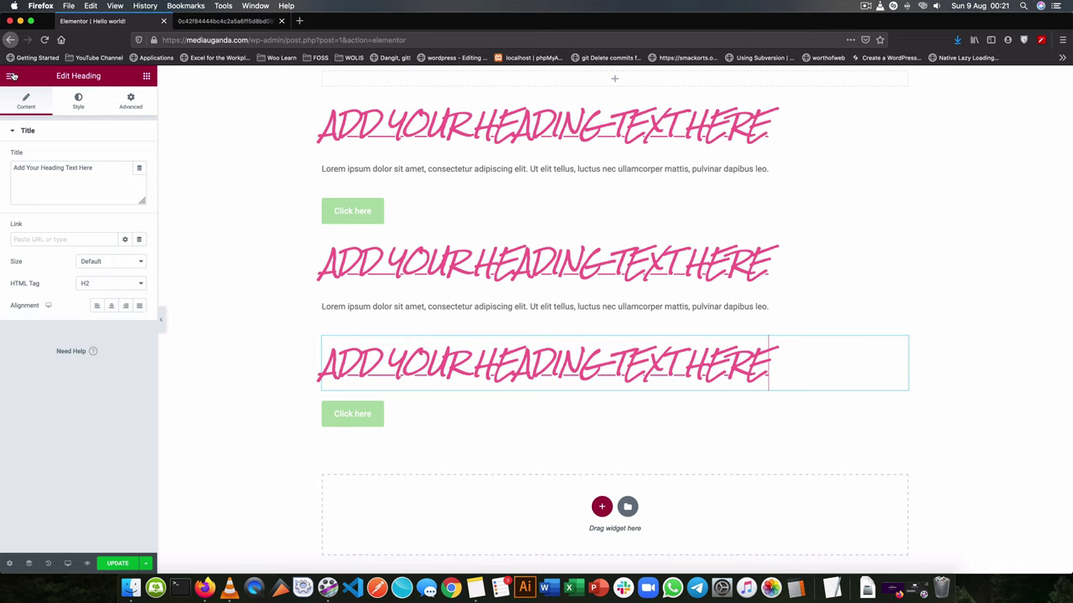
{"action": "left_click", "coordinate": [12, 76]}
{"action": "left_click", "coordinate": [58, 125]}
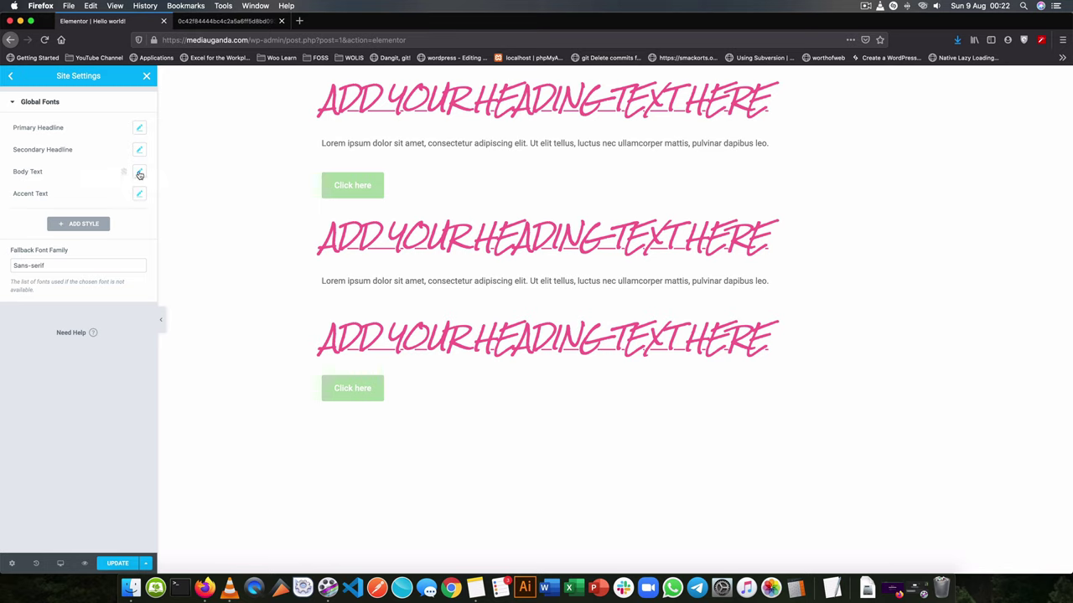
Set the Body Text global font to Righteous at size 27.
{"action": "left_click", "coordinate": [139, 172]}
{"action": "left_click", "coordinate": [121, 220]}
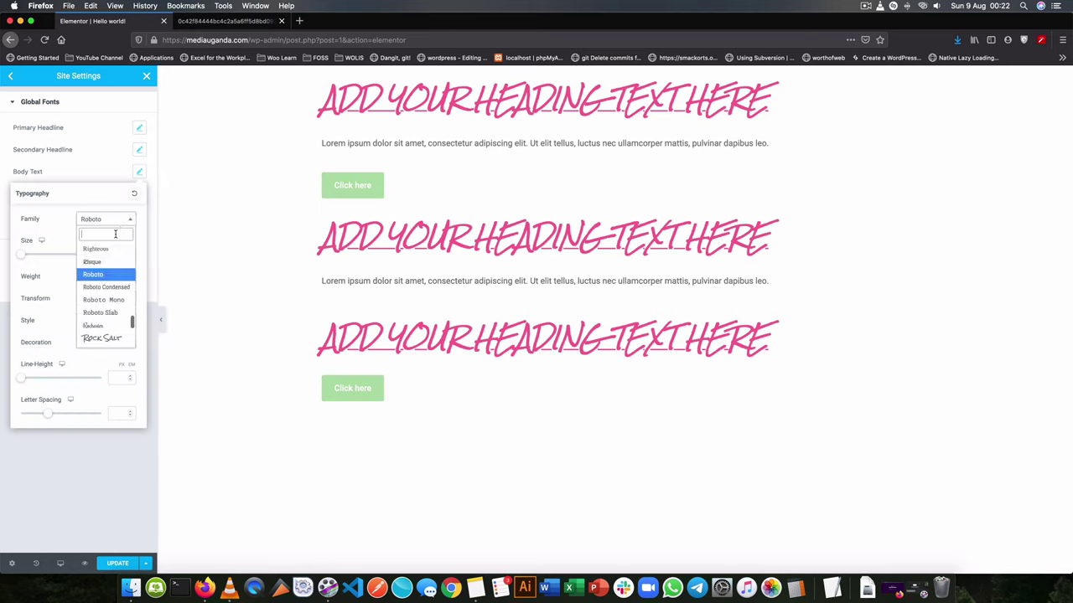
{"action": "left_click", "coordinate": [112, 246]}
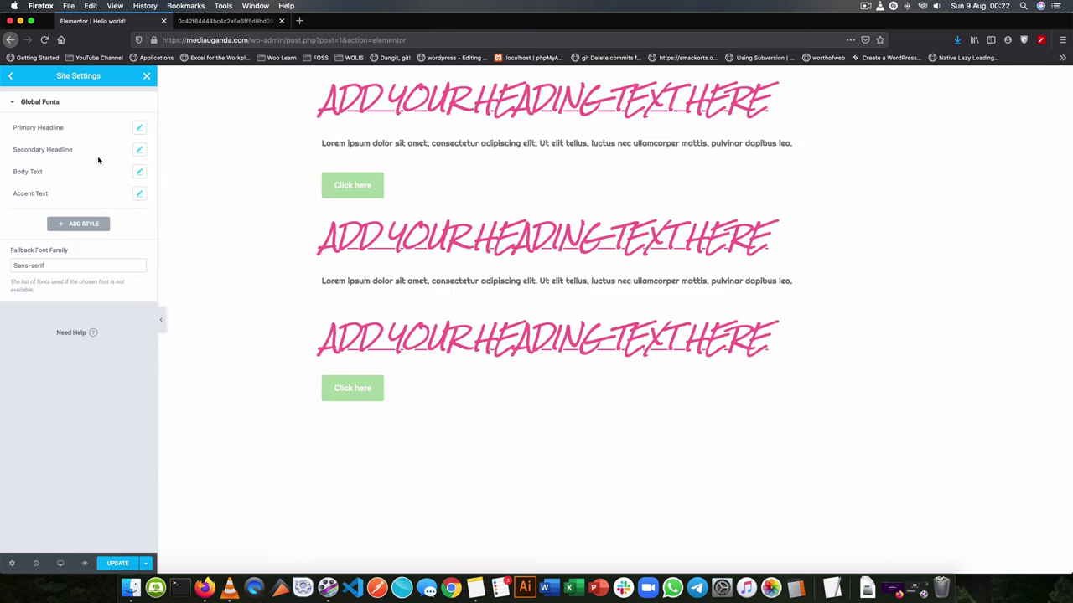
{"action": "left_click", "coordinate": [137, 173]}
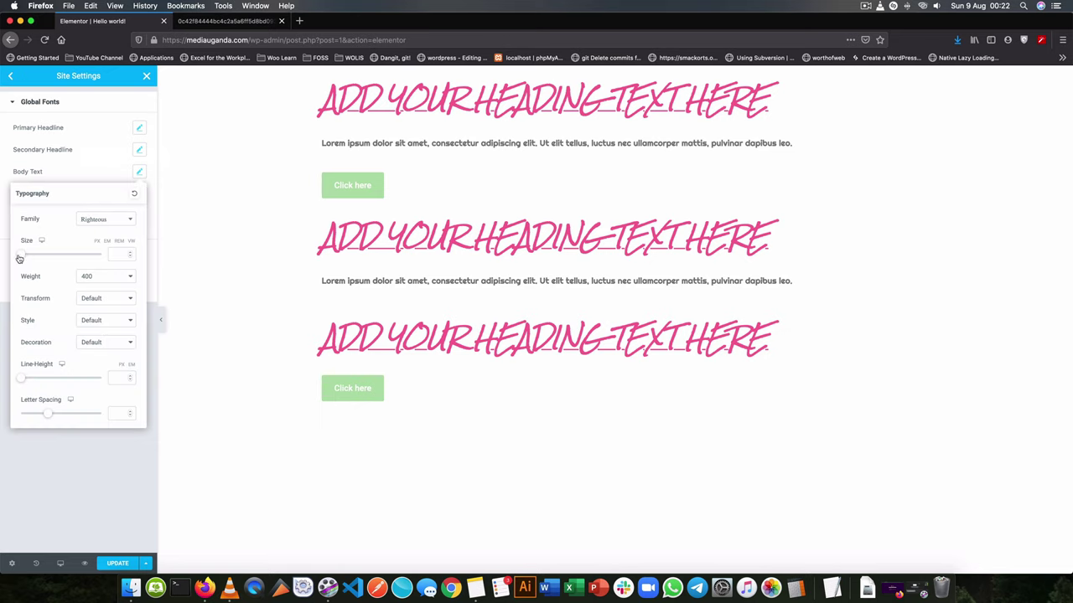
{"action": "left_click_drag", "start_coordinate": [20, 257], "coordinate": [32, 255]}
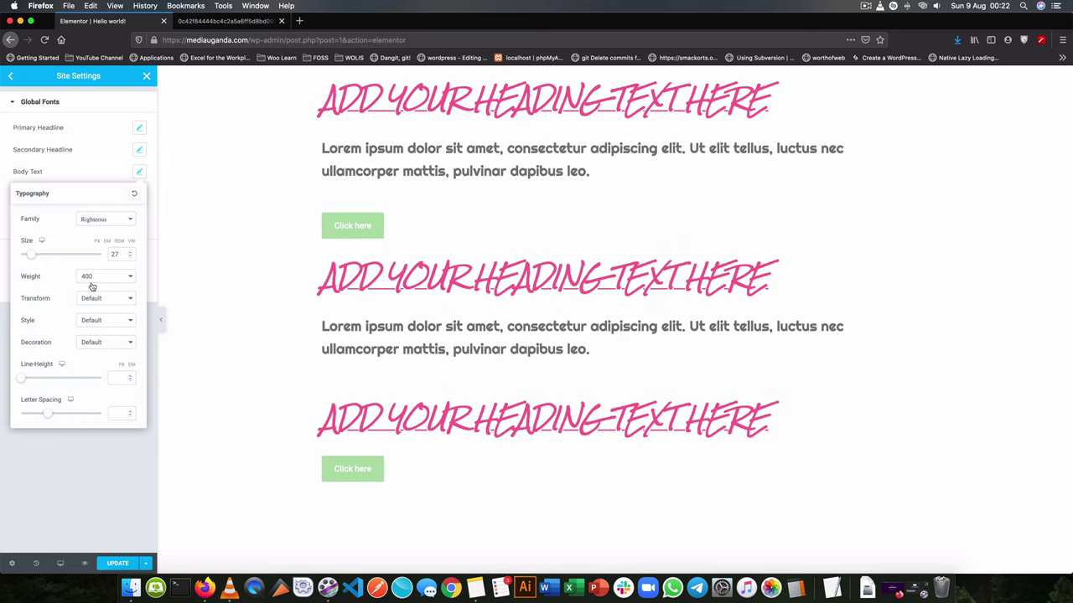
{"action": "left_click", "coordinate": [201, 132]}
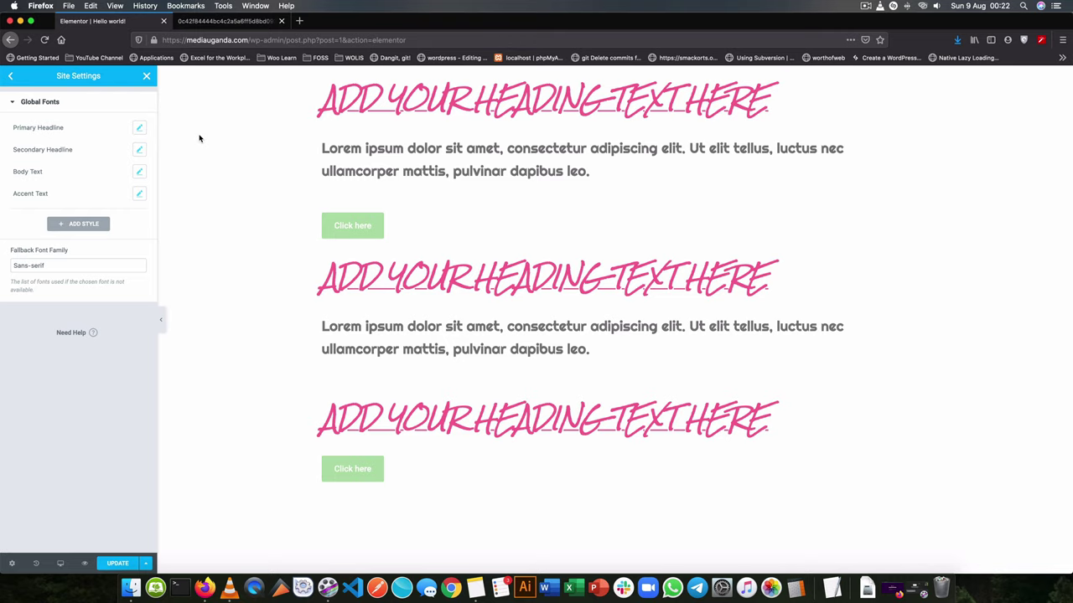
Set the Accent Text global font to Righteous, 51 px, line height 1.5.
{"action": "left_click", "coordinate": [139, 193]}
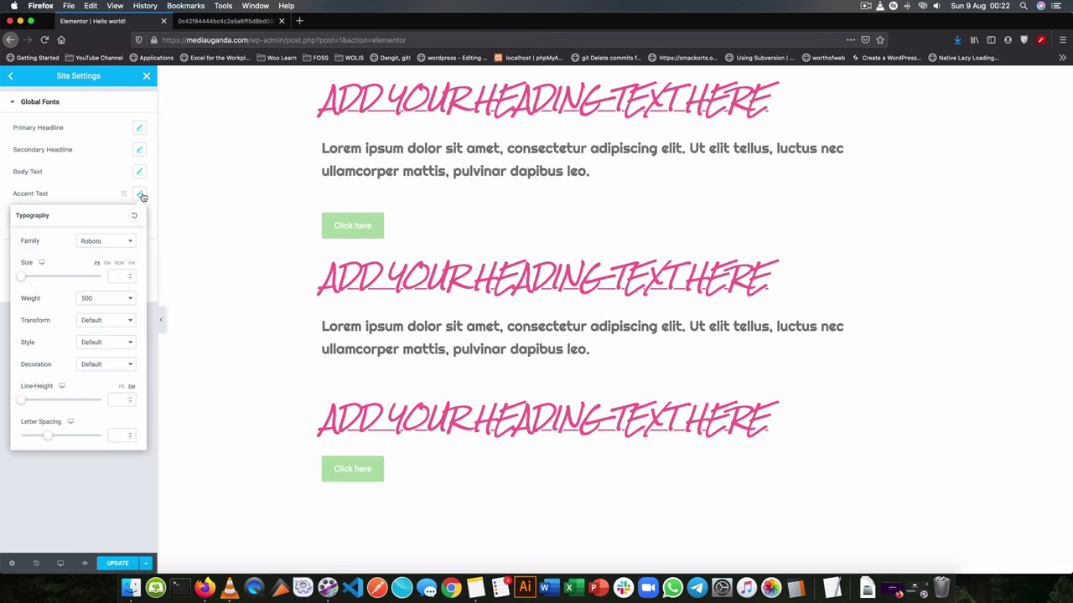
{"action": "left_click", "coordinate": [114, 242]}
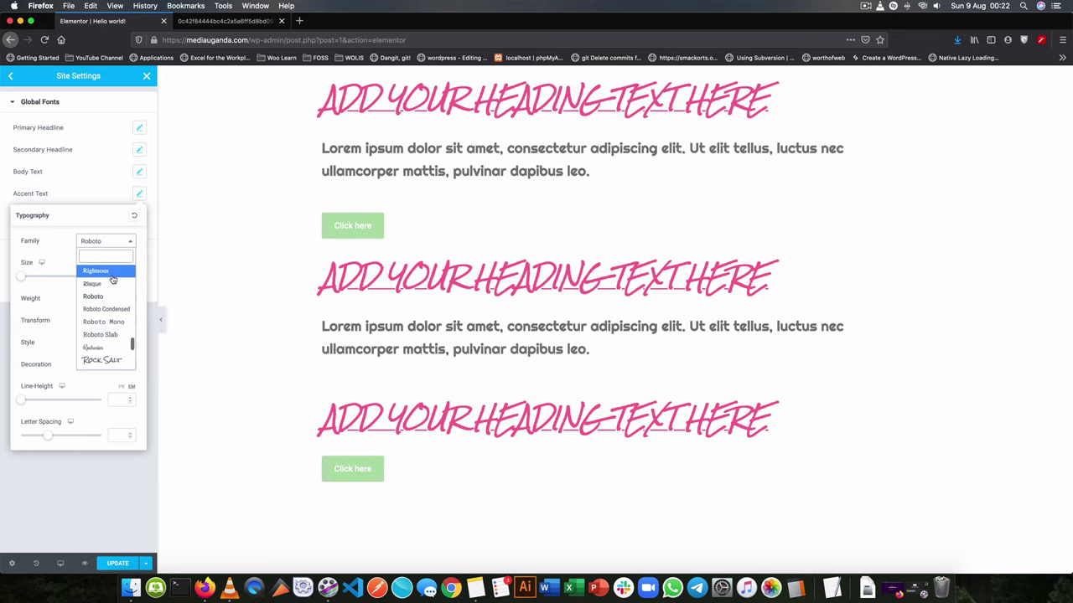
{"action": "left_click", "coordinate": [105, 270]}
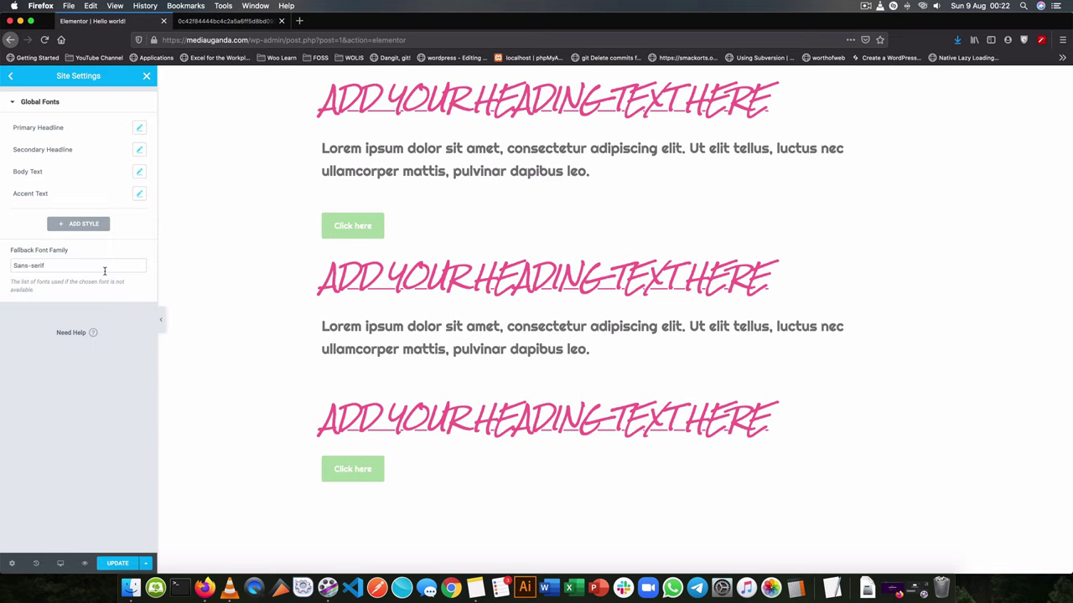
{"action": "left_click", "coordinate": [139, 194]}
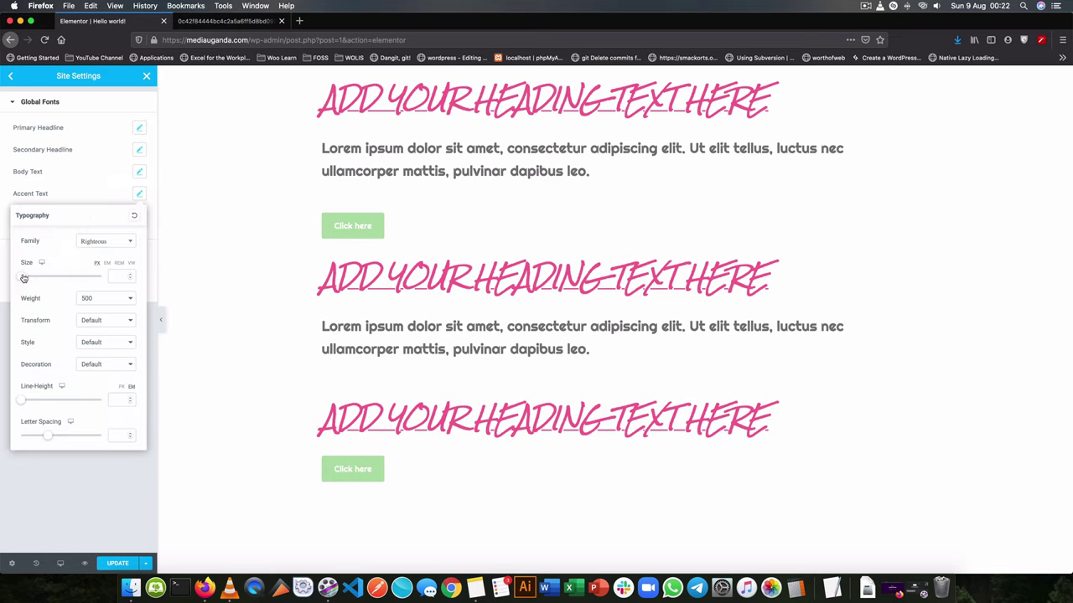
{"action": "left_click_drag", "start_coordinate": [24, 277], "coordinate": [40, 277]}
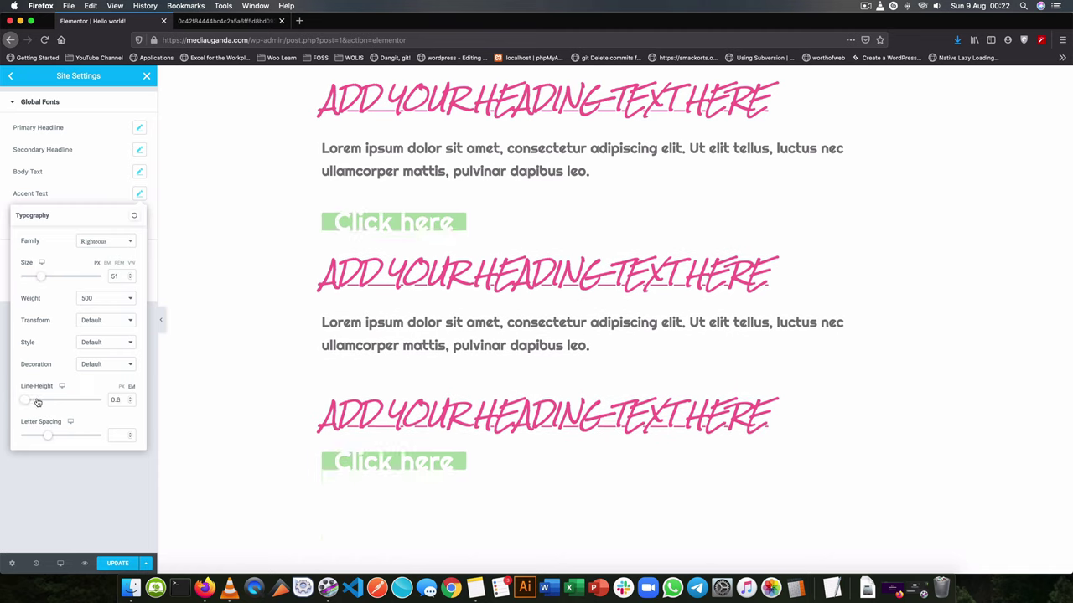
{"action": "left_click_drag", "start_coordinate": [21, 400], "coordinate": [35, 404]}
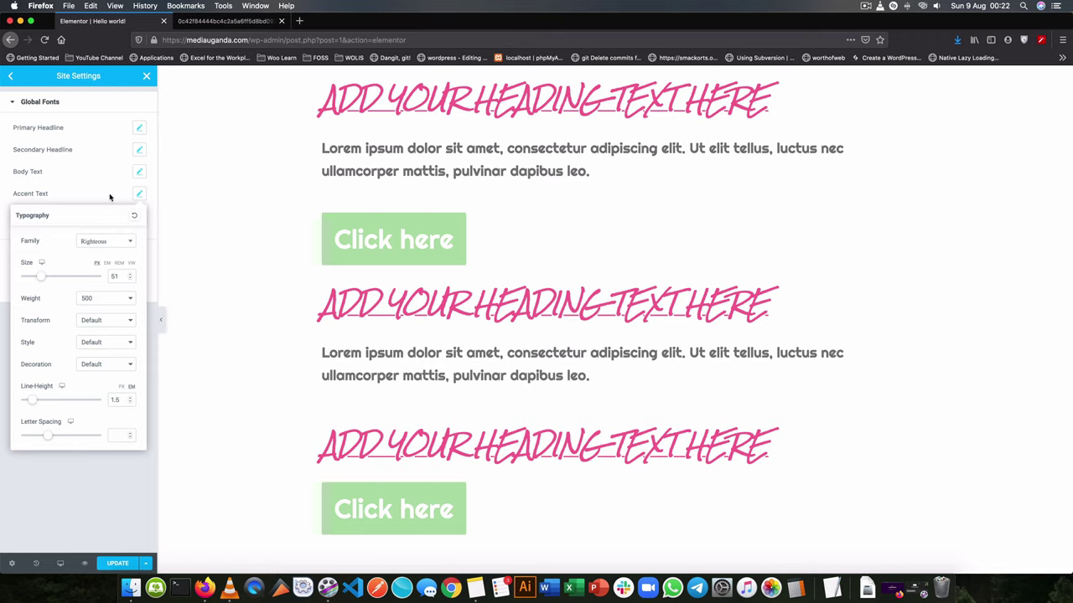
{"action": "left_click", "coordinate": [164, 200]}
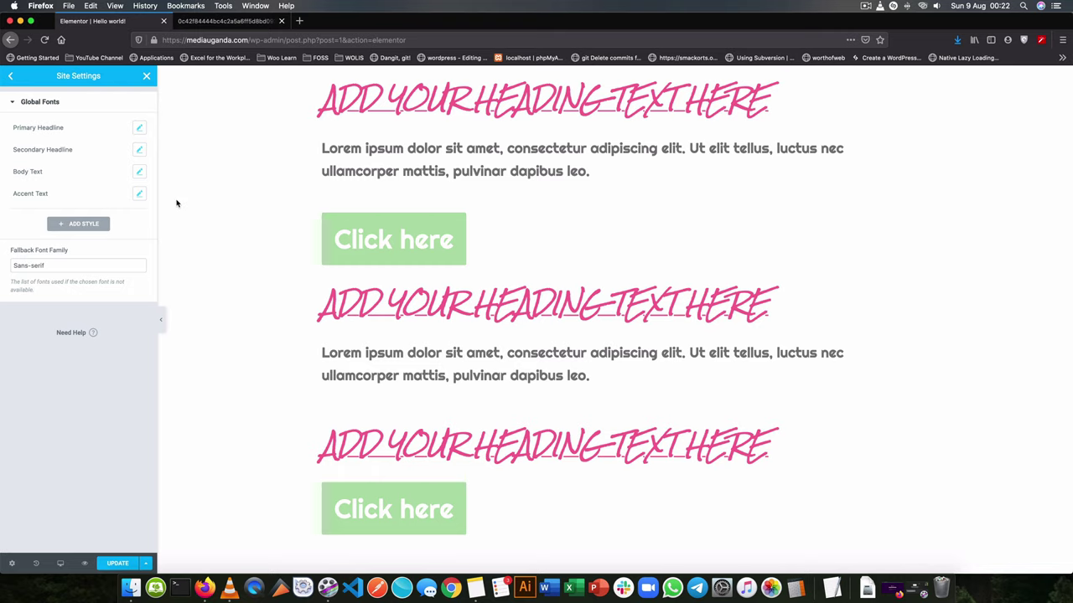
{"action": "left_click", "coordinate": [10, 77]}
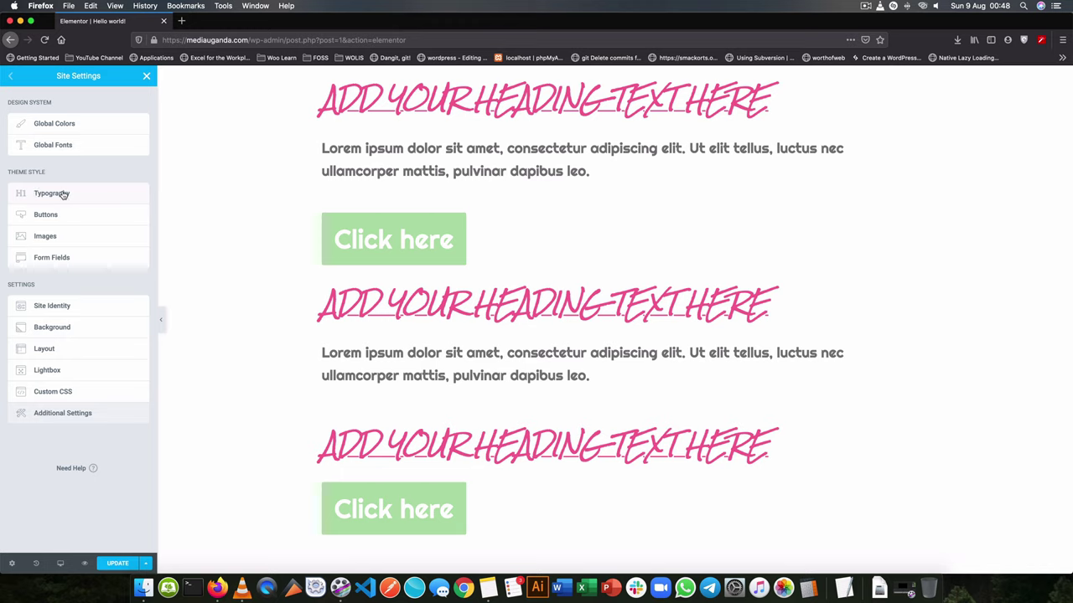
{"action": "left_click", "coordinate": [63, 195]}
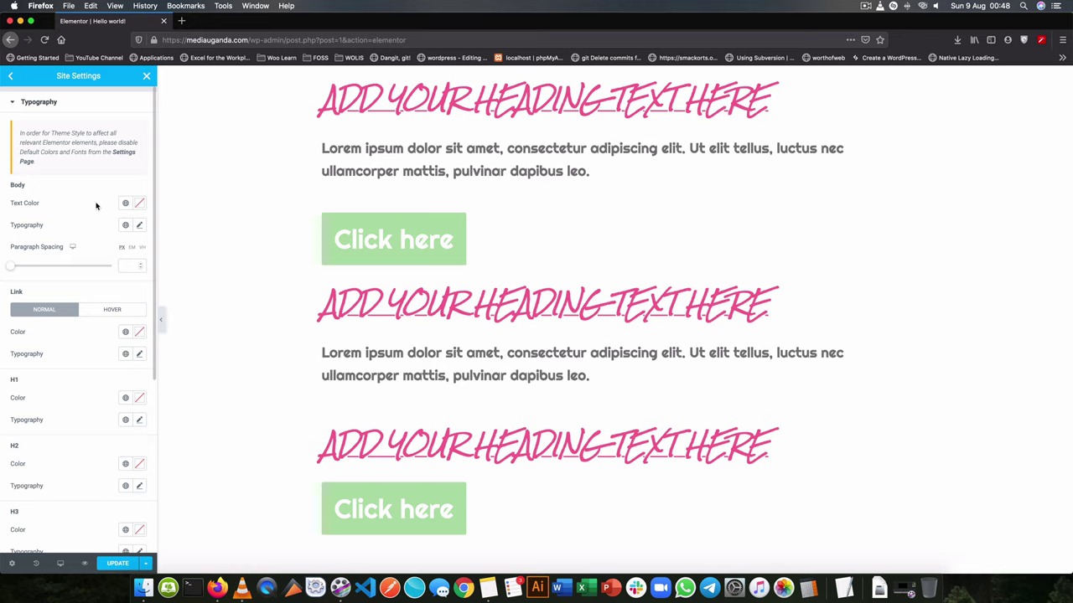
{"action": "left_click", "coordinate": [139, 225]}
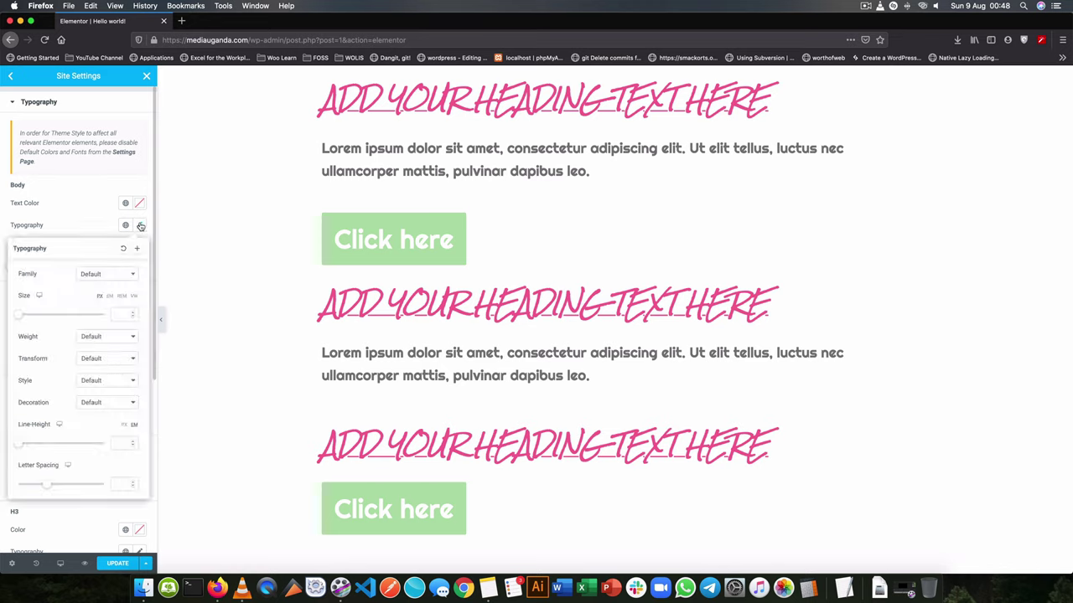
{"action": "left_click", "coordinate": [67, 208]}
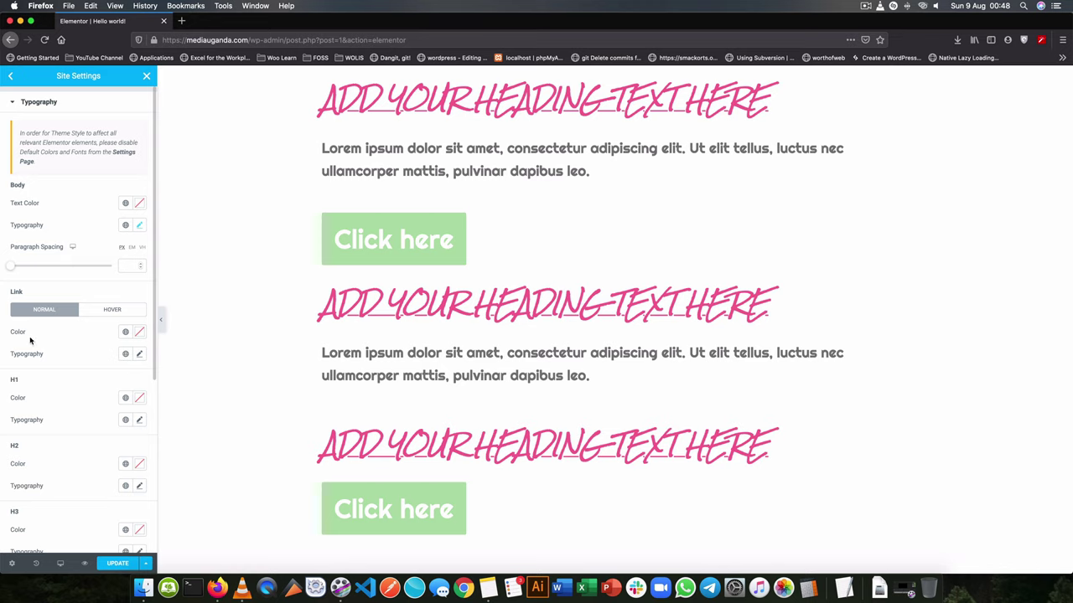
{"action": "scroll", "coordinate": [52, 377], "scroll_direction": "down", "scroll_amount": 2}
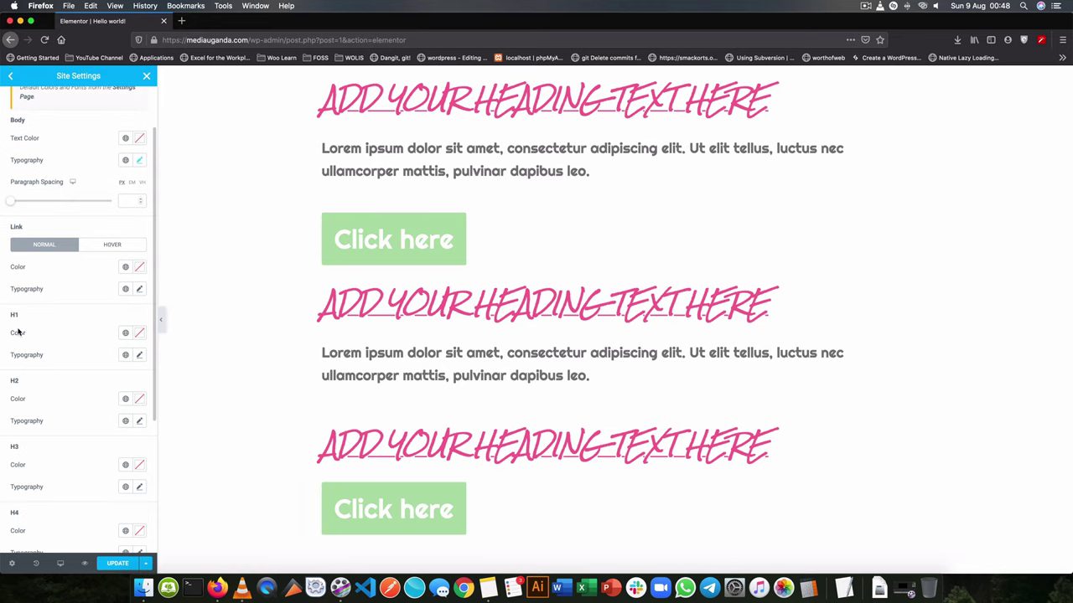
{"action": "scroll", "coordinate": [50, 411], "scroll_direction": "down", "scroll_amount": 6}
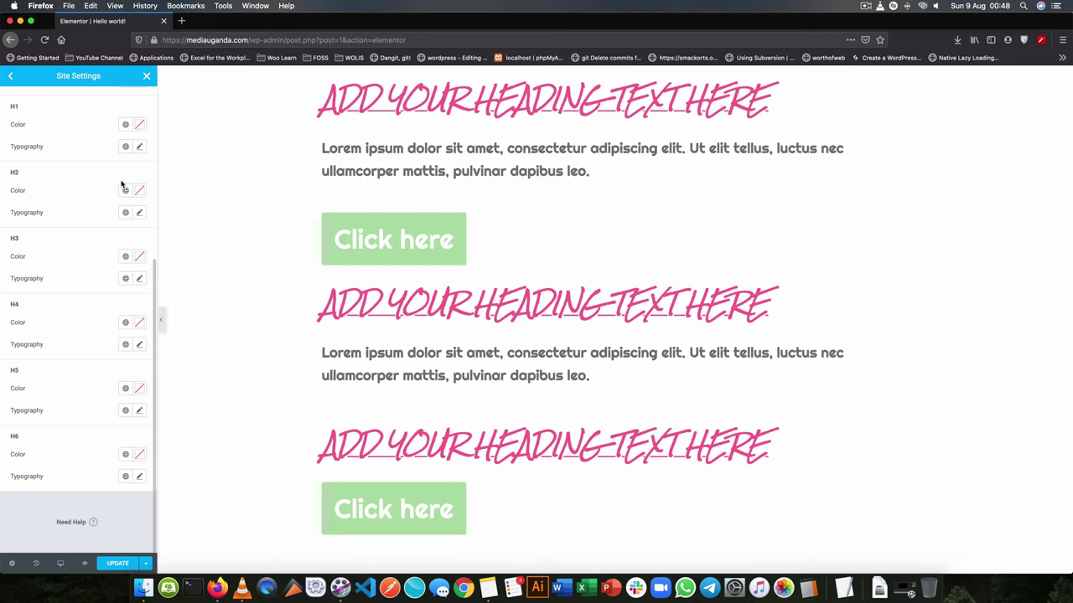
Review the Buttons theme style, including its hover state.
{"action": "left_click", "coordinate": [11, 77]}
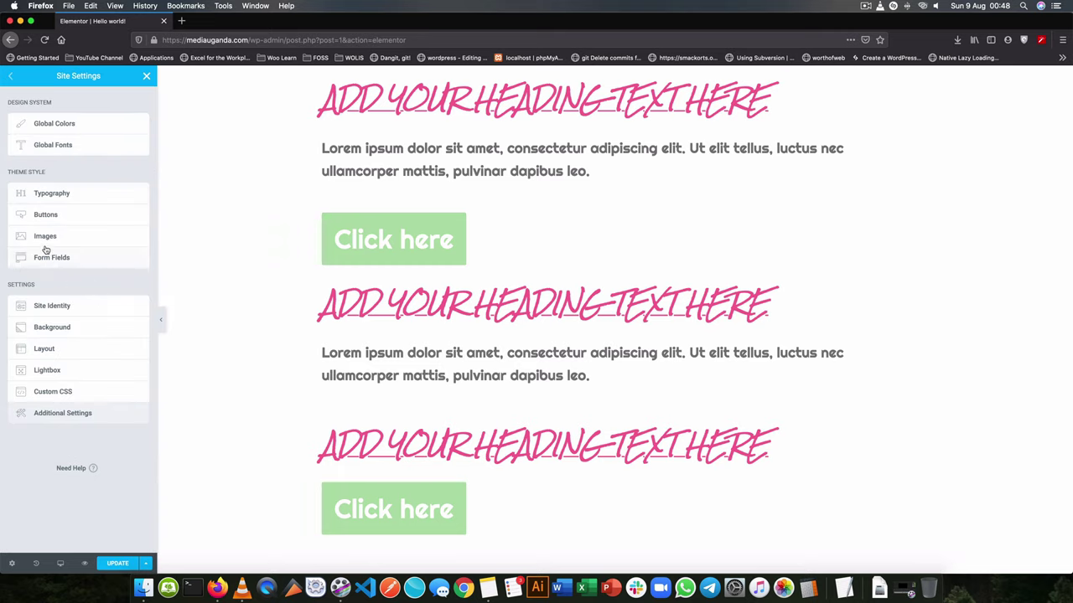
{"action": "left_click", "coordinate": [46, 215]}
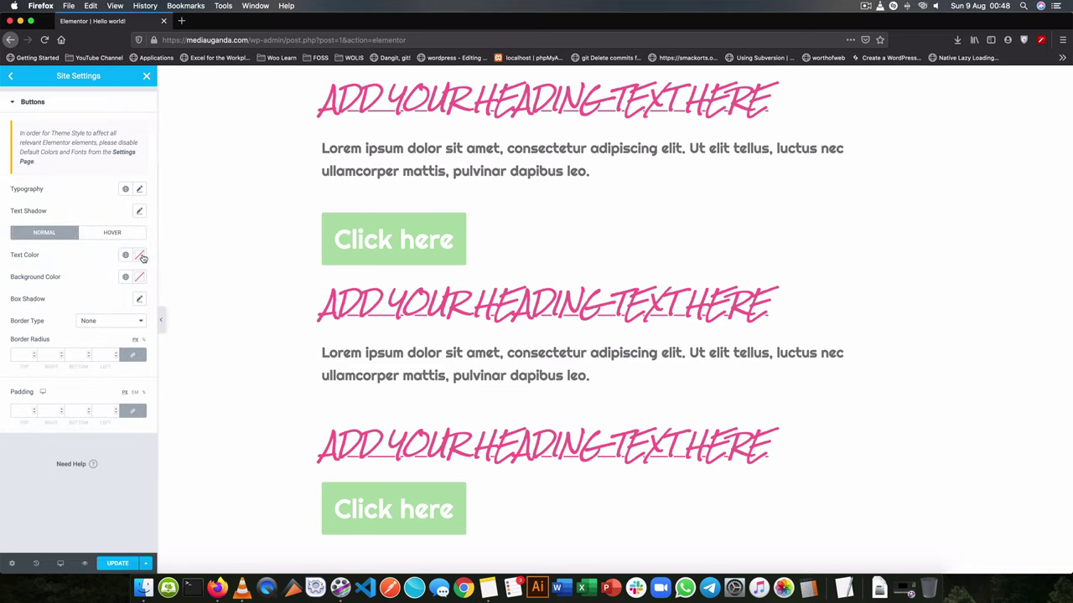
{"action": "left_click", "coordinate": [103, 233]}
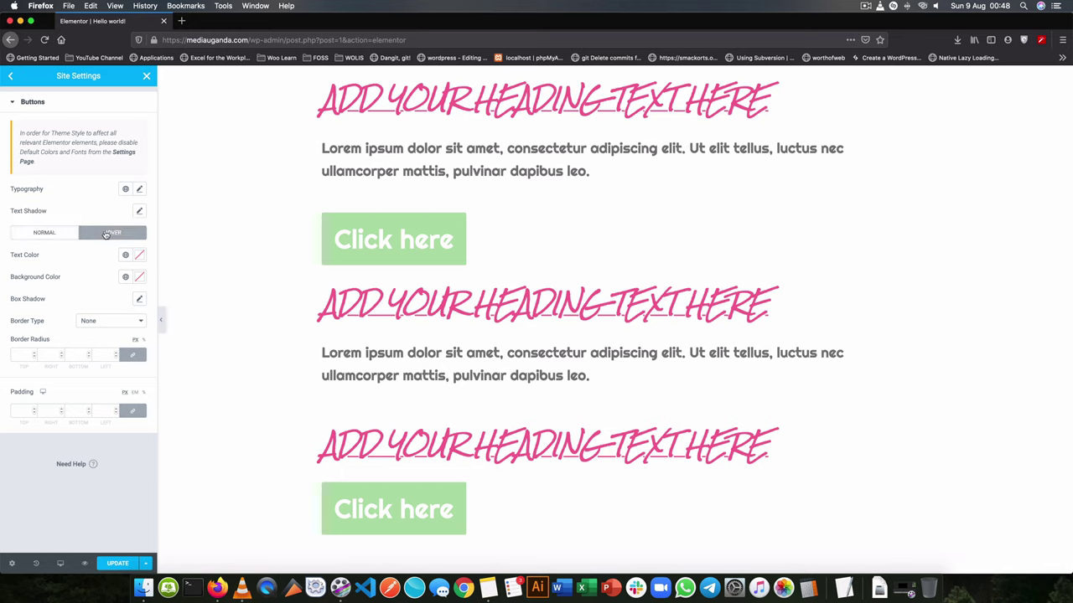
{"action": "left_click", "coordinate": [17, 81]}
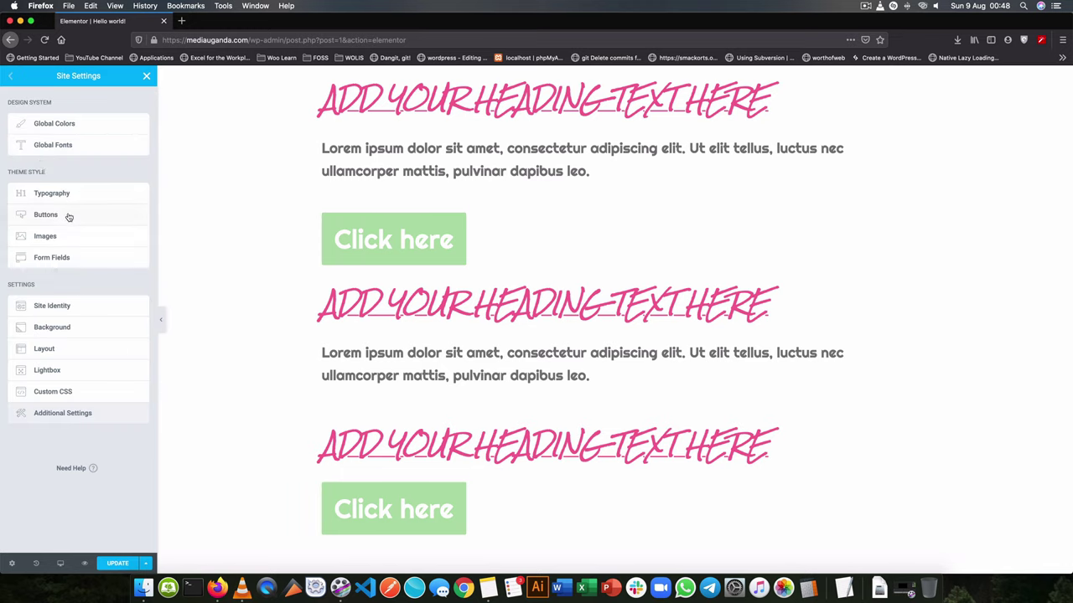
Look over the Images and Form Fields theme styles, then go to theme Typography.
{"action": "left_click", "coordinate": [69, 237]}
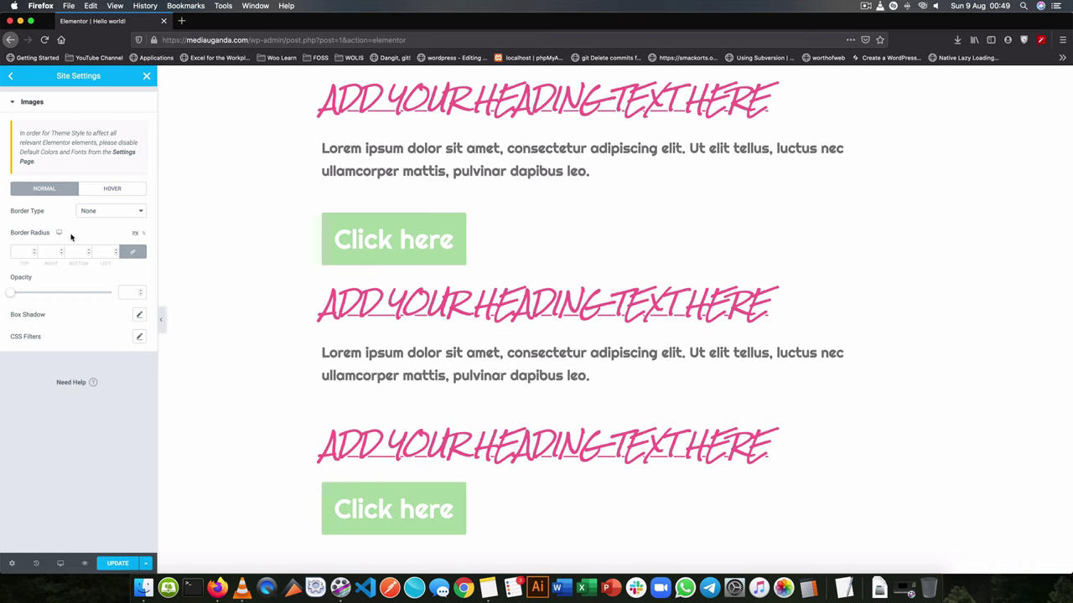
{"action": "left_click", "coordinate": [12, 78]}
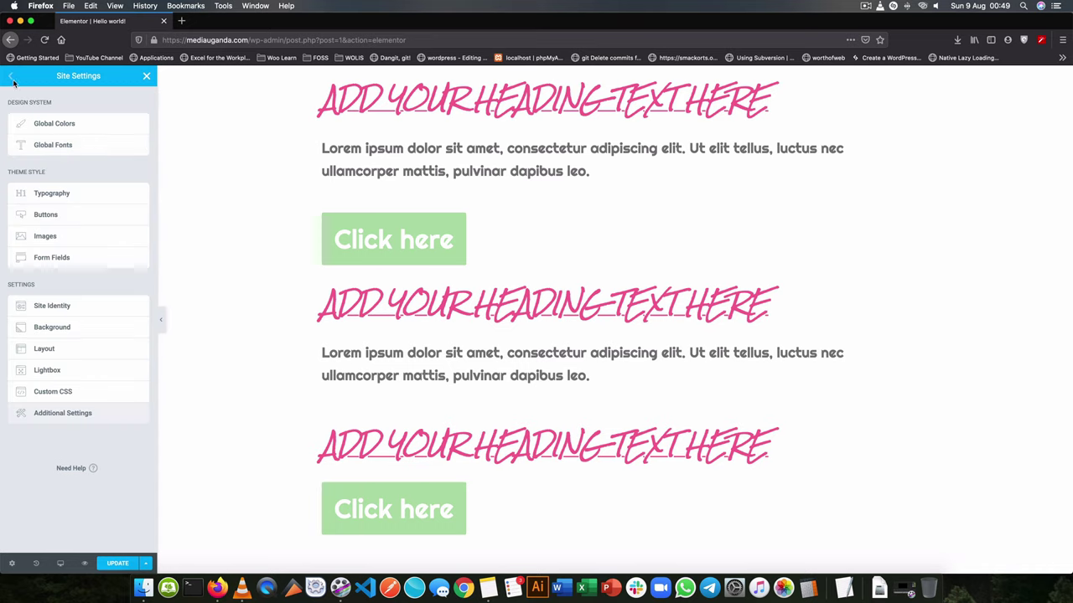
{"action": "left_click", "coordinate": [68, 258]}
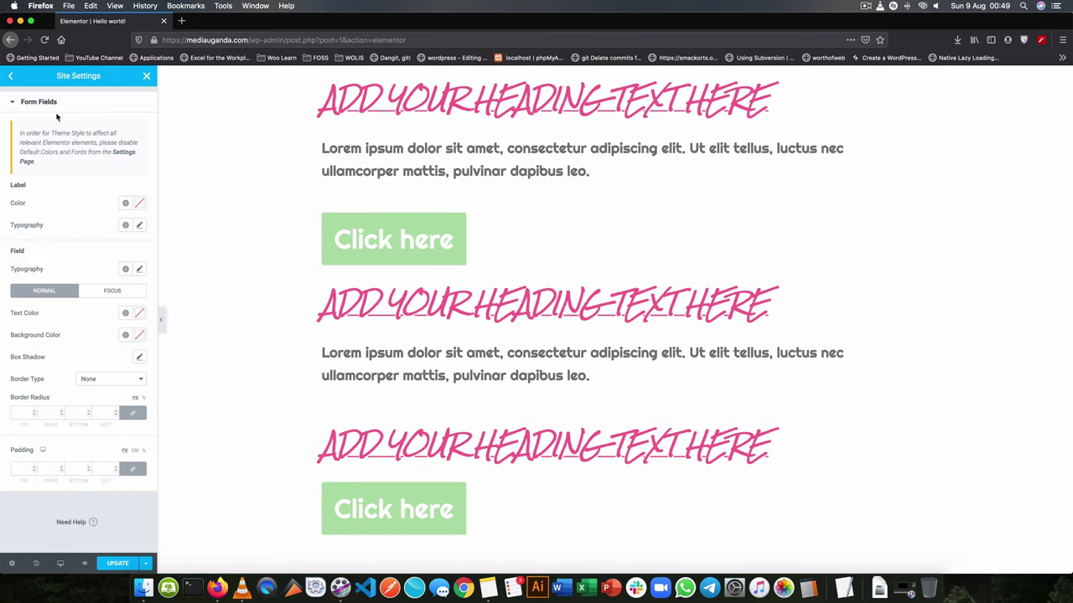
{"action": "left_click", "coordinate": [11, 77]}
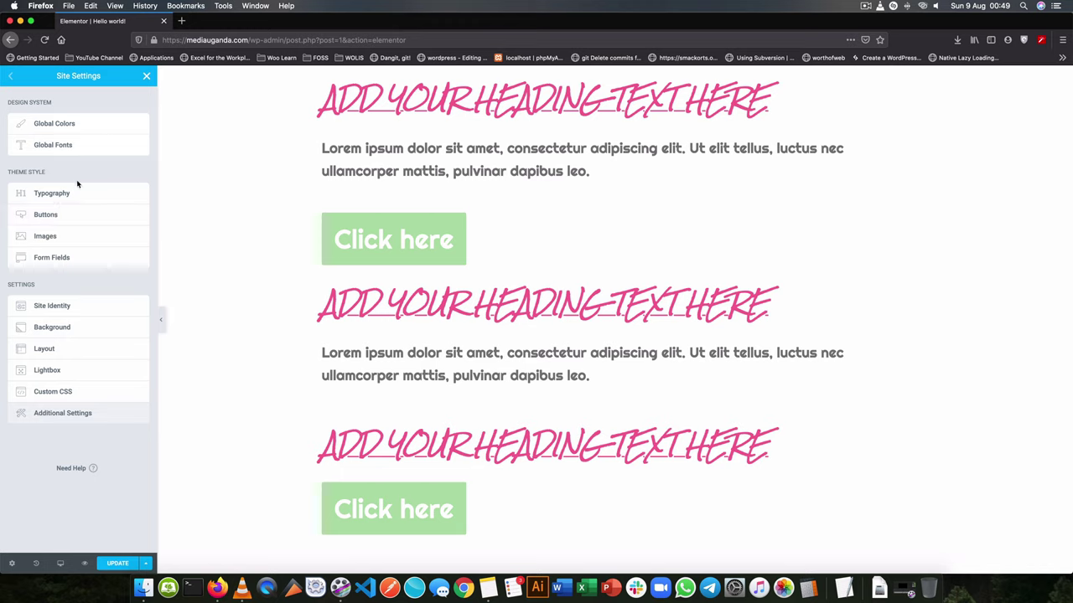
{"action": "left_click", "coordinate": [113, 185]}
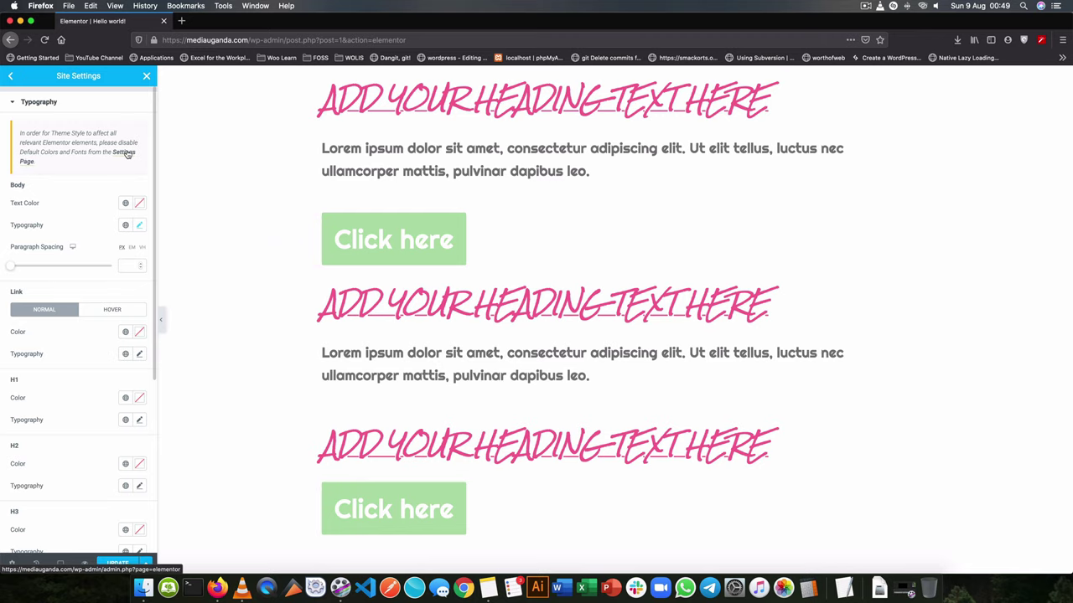
On Elementor's Settings Page, enable Disable Default Colors and Disable Default Fonts, and save.
{"action": "left_click", "coordinate": [124, 154]}
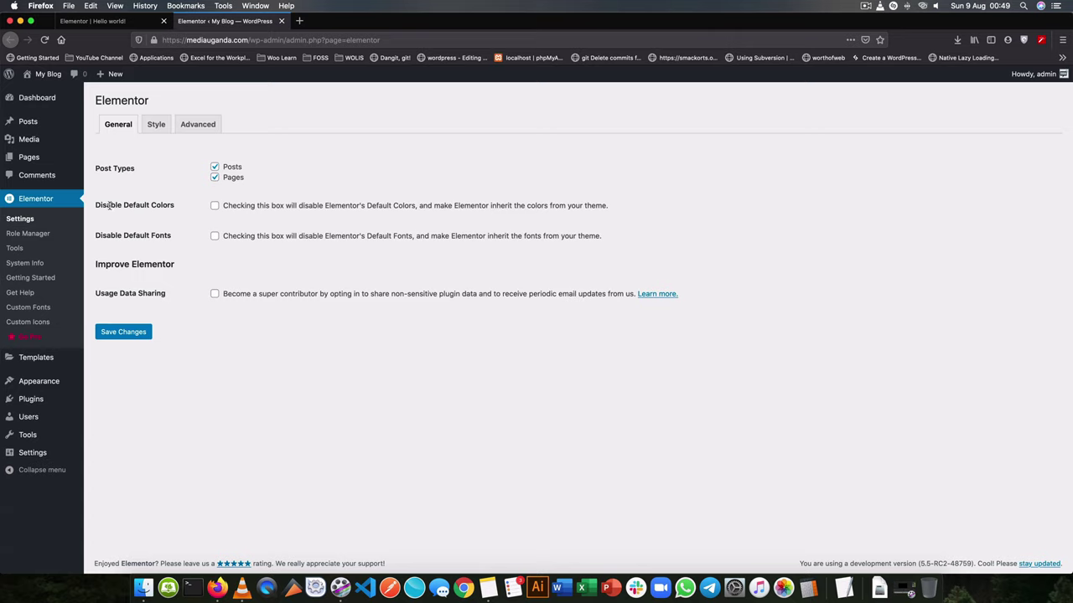
{"action": "left_click", "coordinate": [215, 207]}
{"action": "left_click", "coordinate": [214, 238]}
{"action": "left_click", "coordinate": [134, 335]}
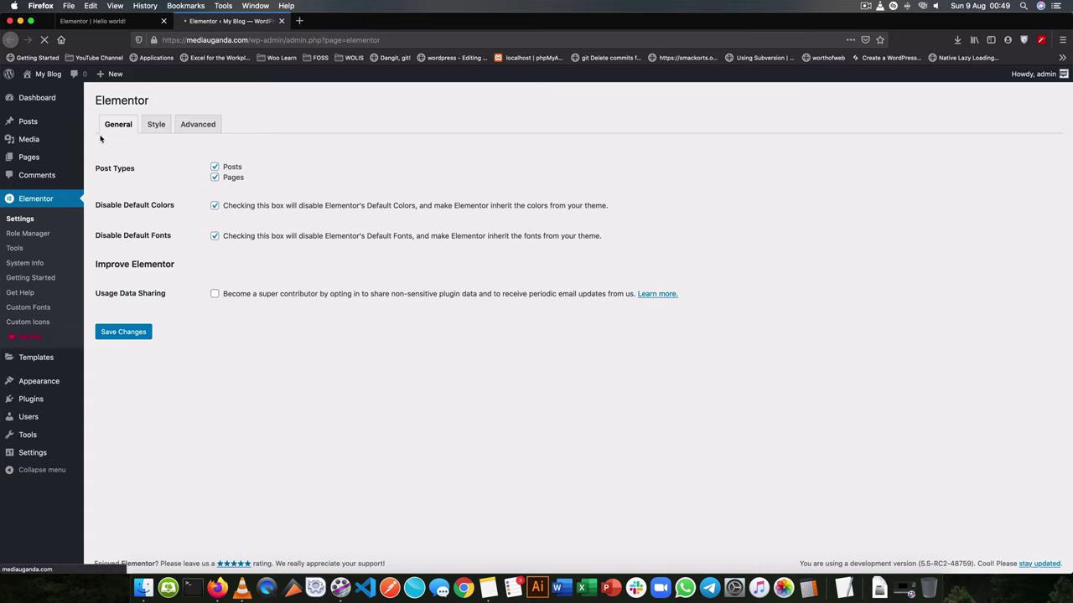
Return to the Elementor editor tab and its Site Settings overview.
{"action": "left_click", "coordinate": [92, 21]}
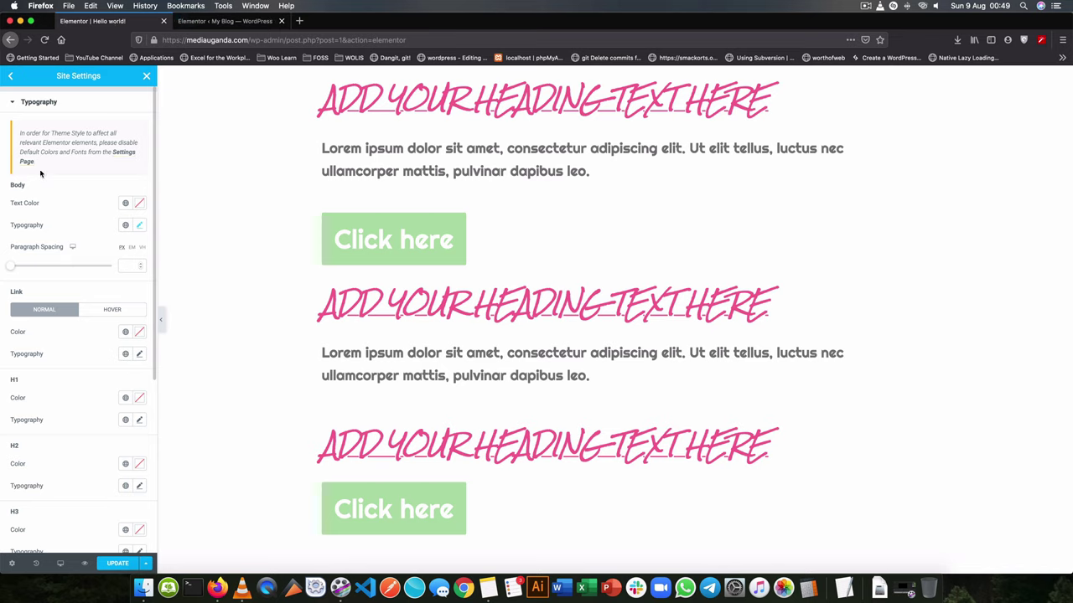
{"action": "left_click", "coordinate": [10, 77]}
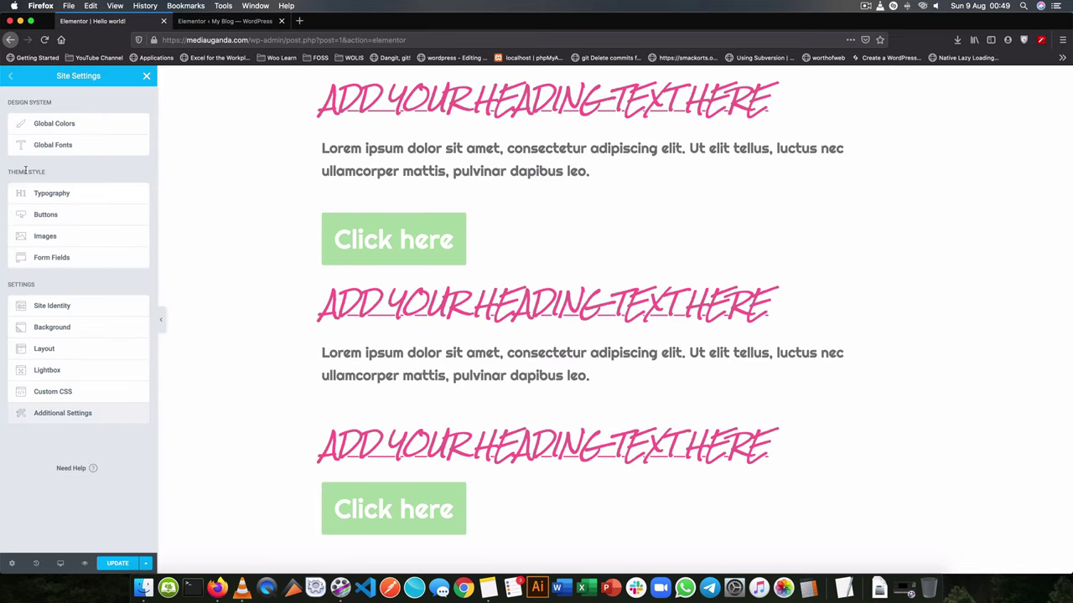